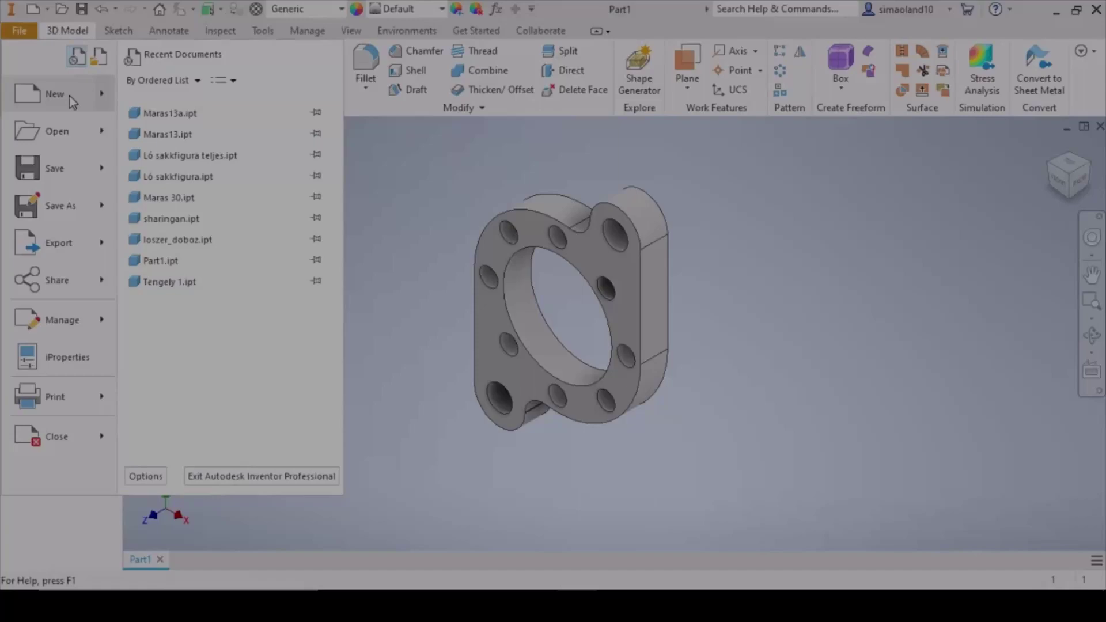
Create a new Standard (mm).ipt part and start a 2D sketch on the front XY plane
click(70, 96)
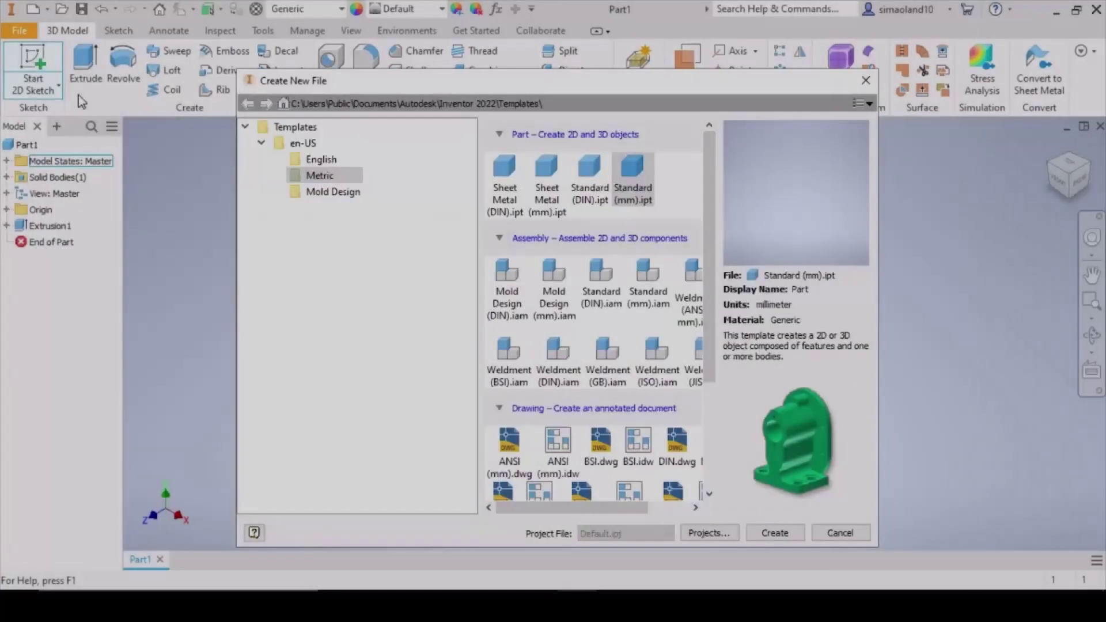
click(775, 532)
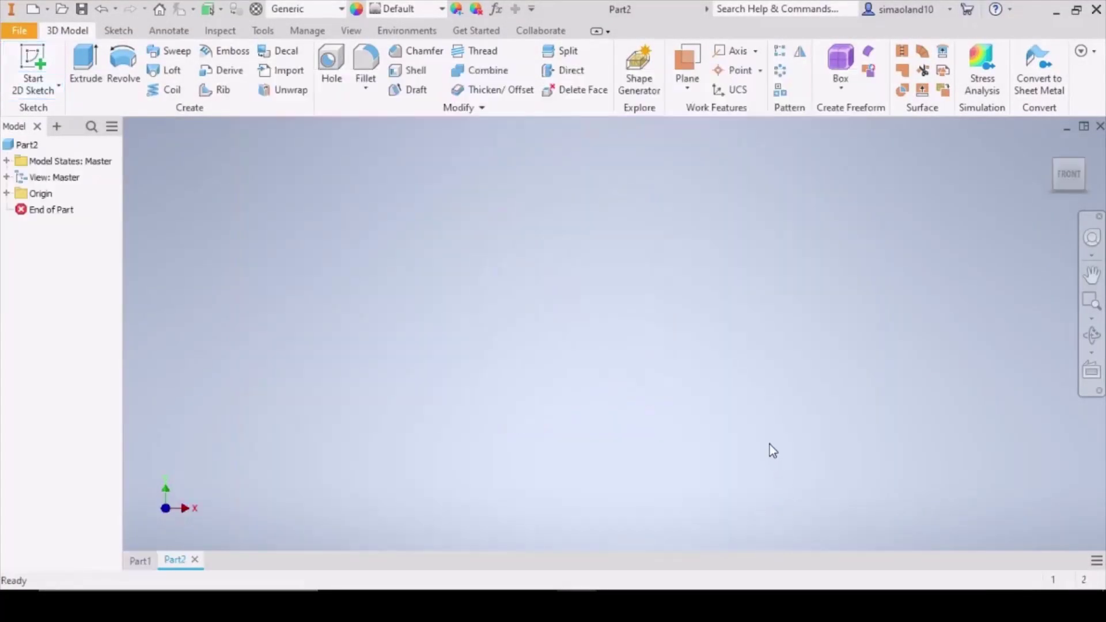
click(33, 67)
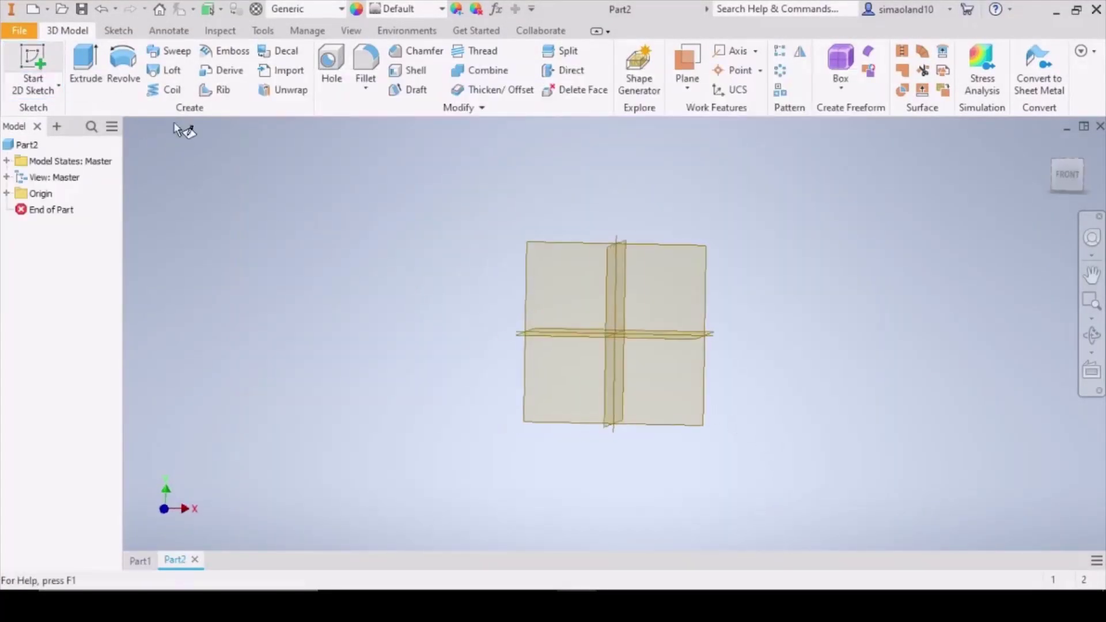
click(618, 225)
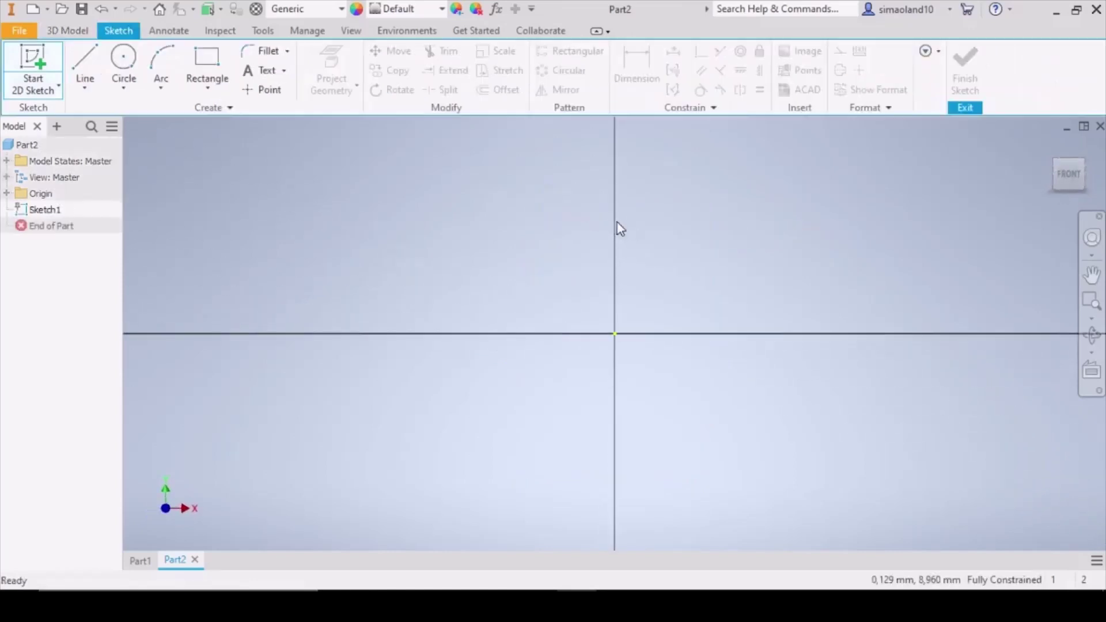
Draw concentric circles of 60, 76 and 92 mm diameter centred on the origin
click(124, 63)
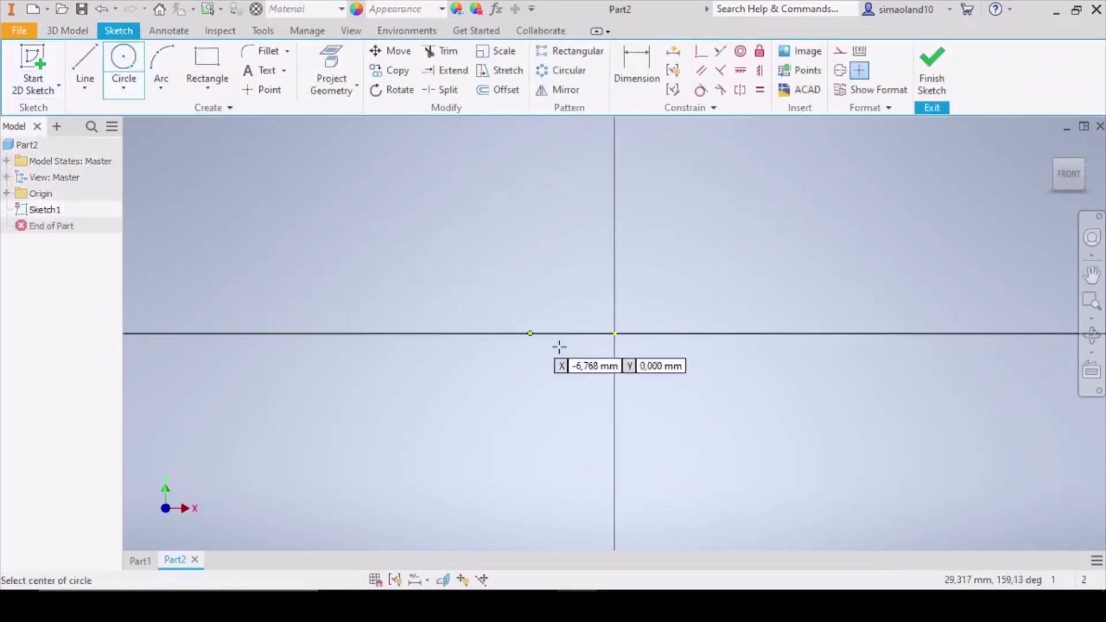
click(614, 333)
text(0)
key(Return)
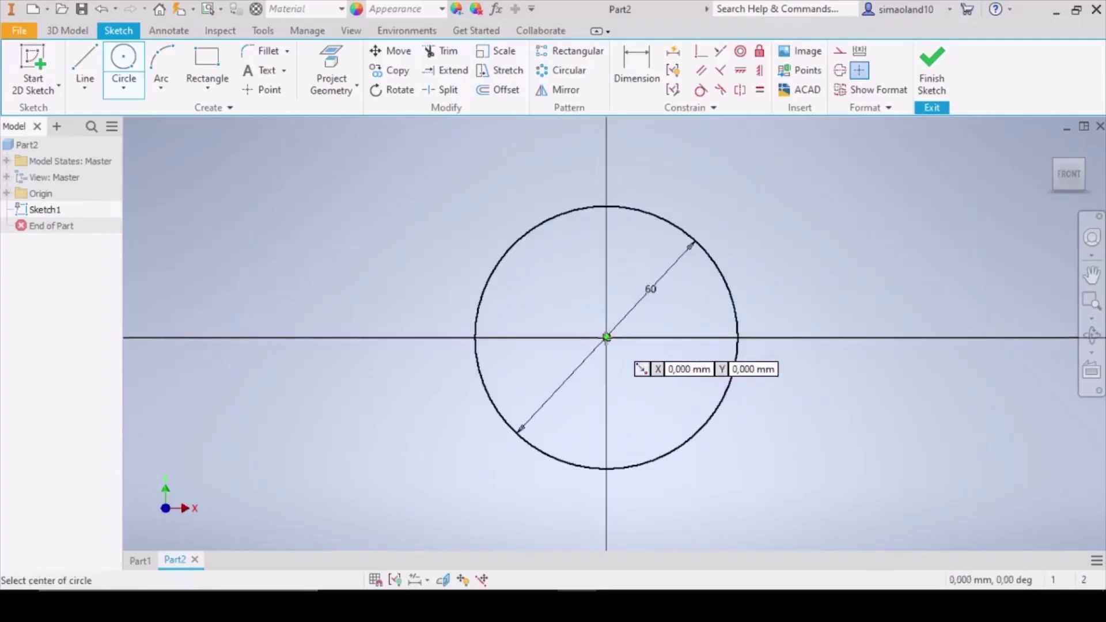
click(607, 336)
key(Return)
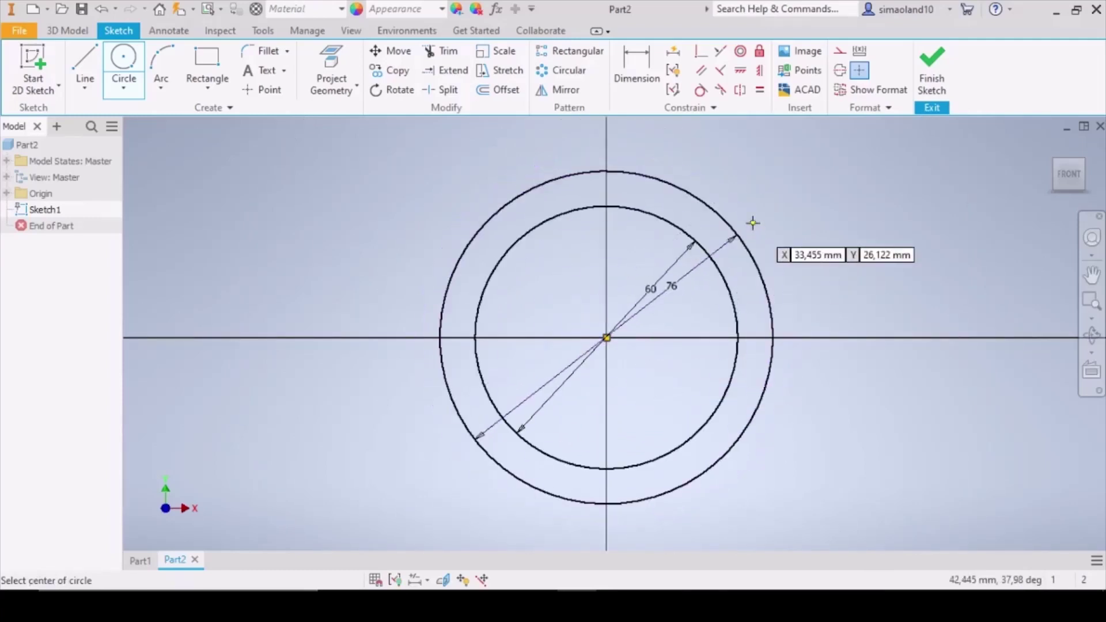
click(607, 337)
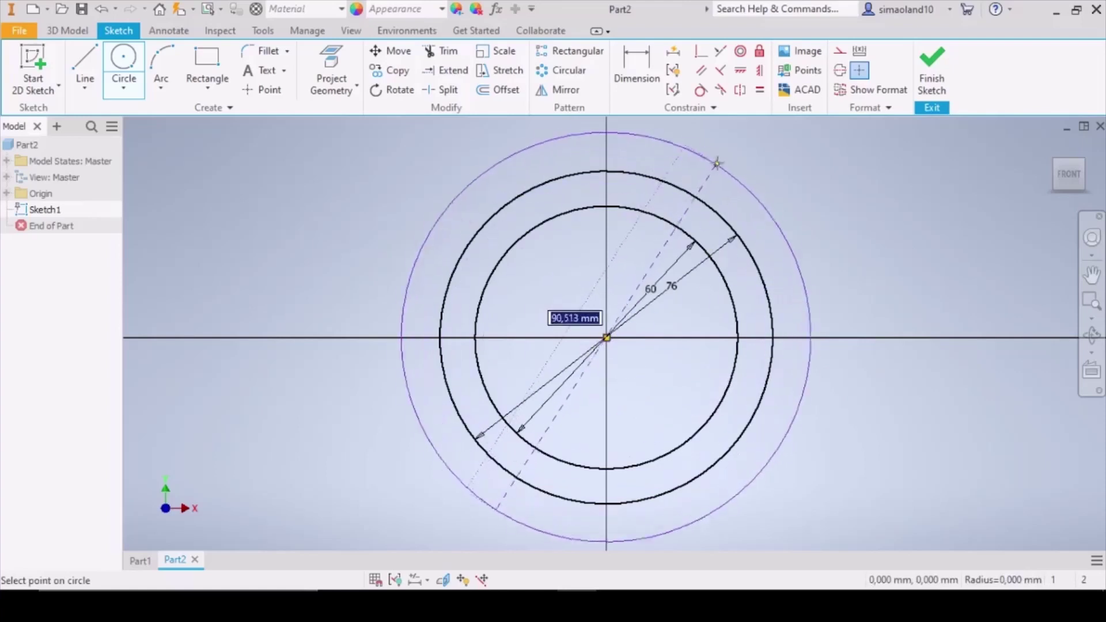
text(92)
key(Return)
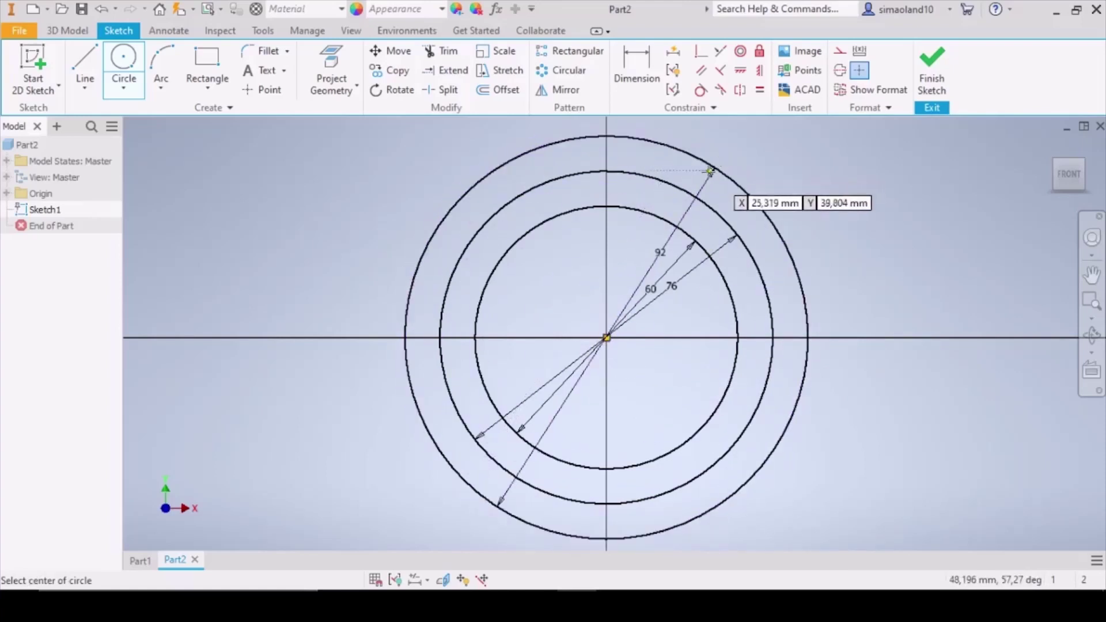
Add a 14 mm diameter circle above and to the right of the ring
scroll(610, 287, up, 2)
scroll(611, 287, up, 1)
scroll(610, 287, up, 1)
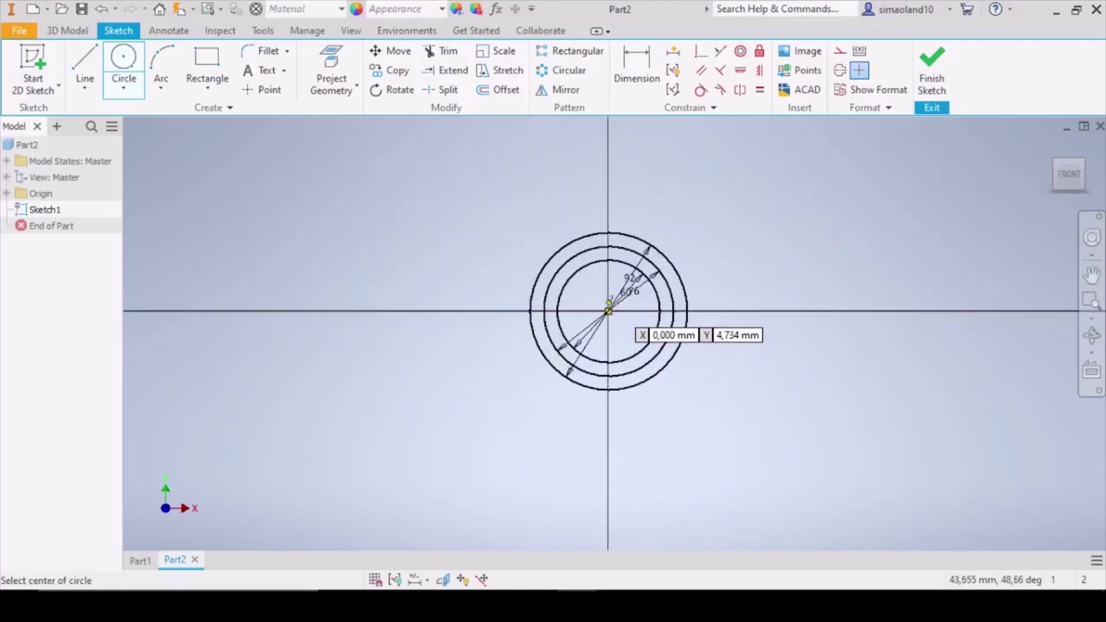
click(659, 216)
text(1)
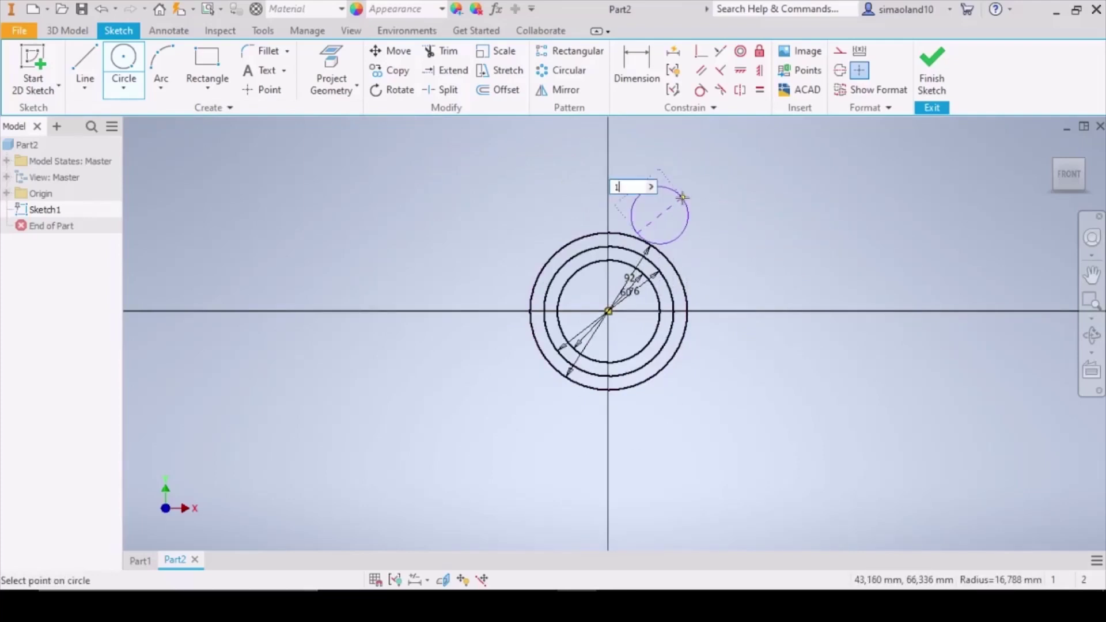
text(4)
key(Return)
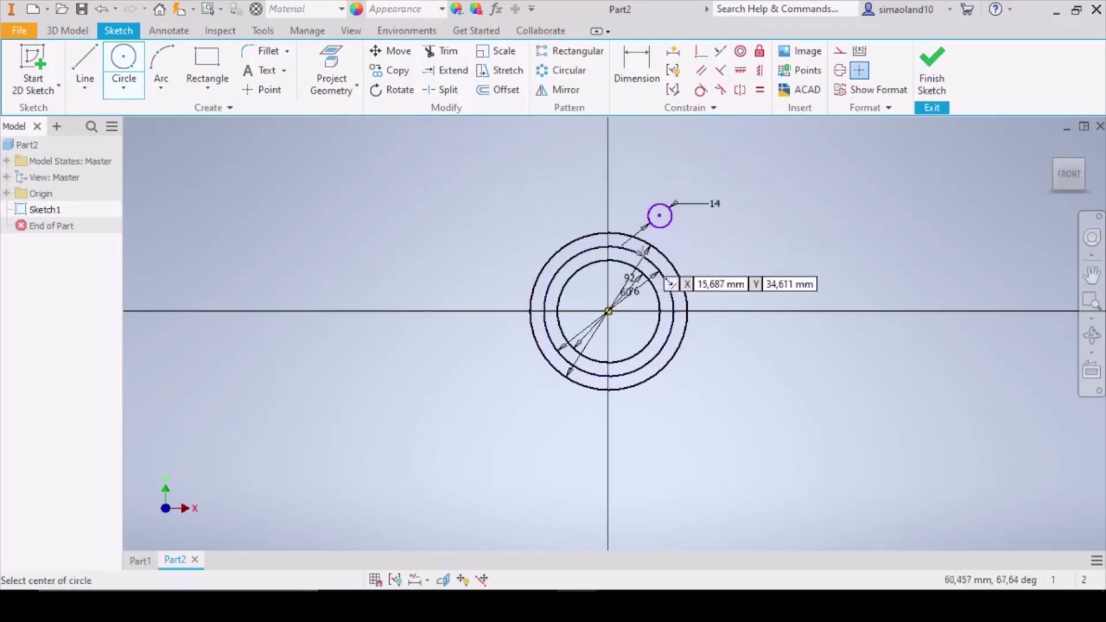
scroll(661, 251, down, 2)
Locate the 14 mm circle's centre 55 mm above and 32 mm right of the origin
click(638, 67)
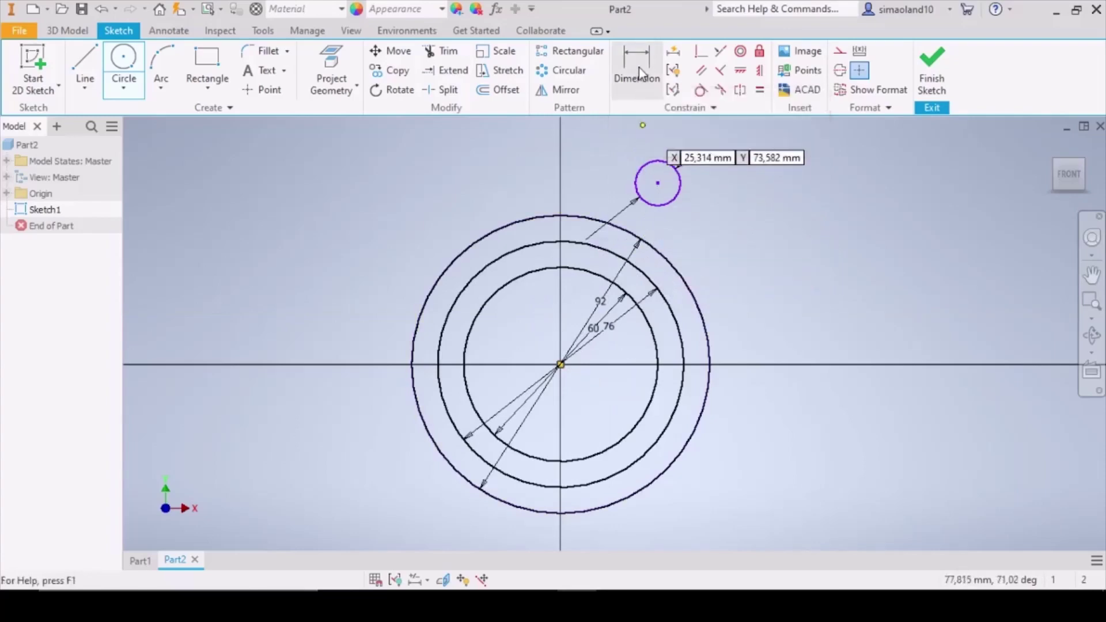
click(658, 184)
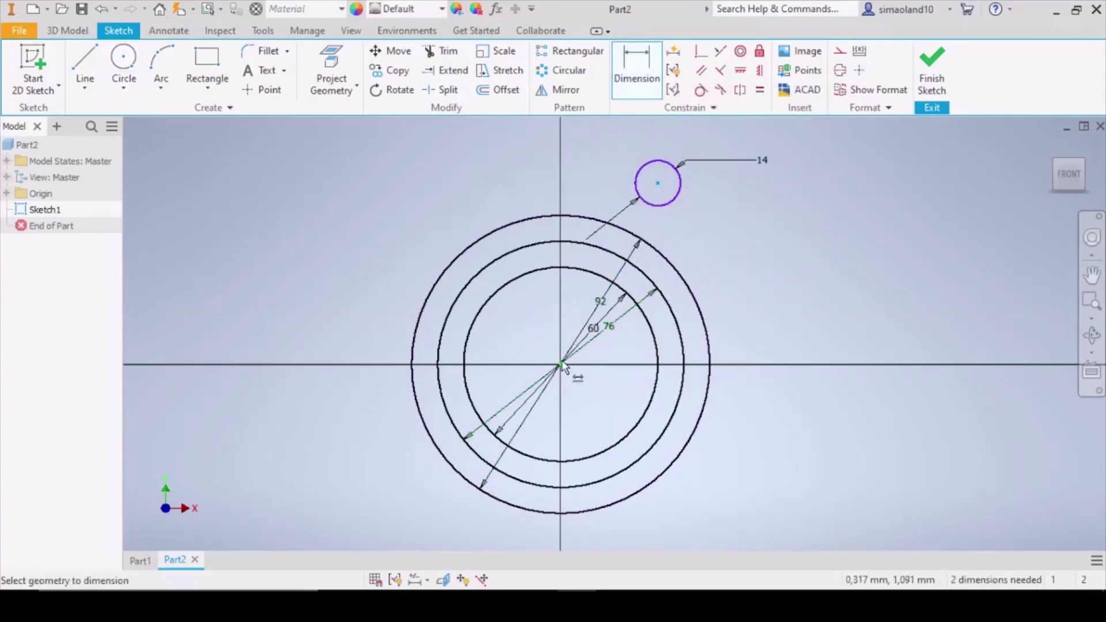
click(567, 364)
click(786, 271)
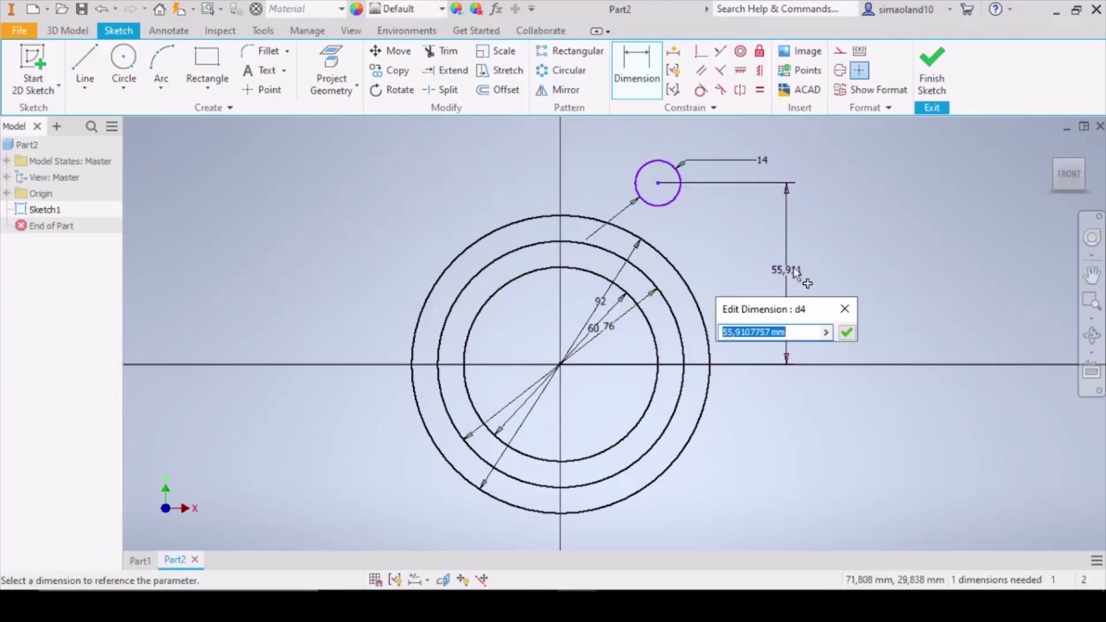
text(55)
key(Return)
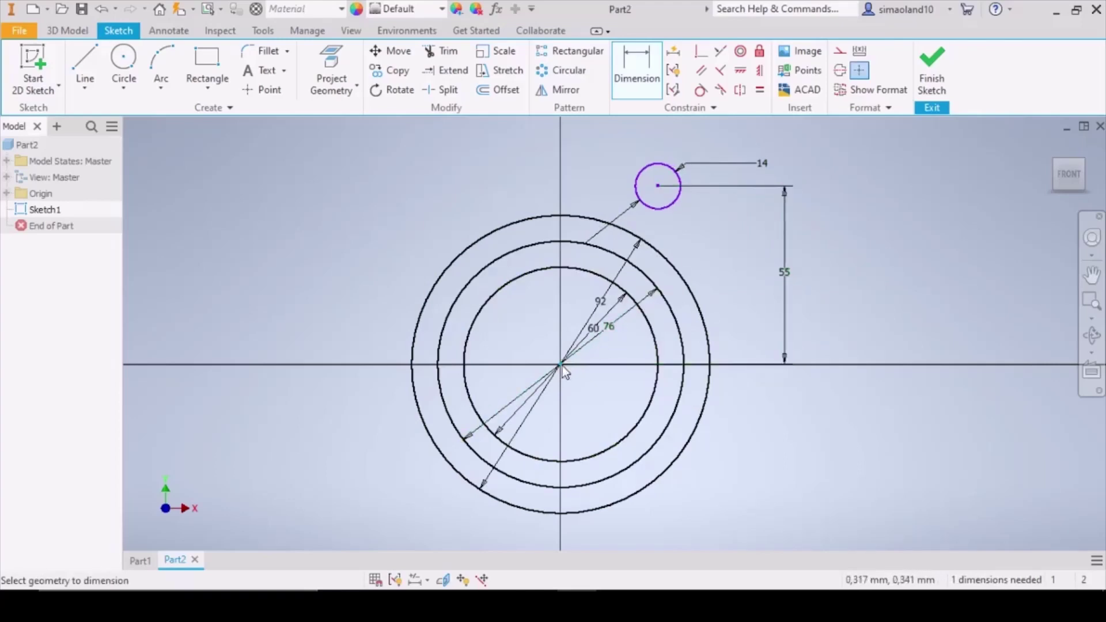
click(611, 134)
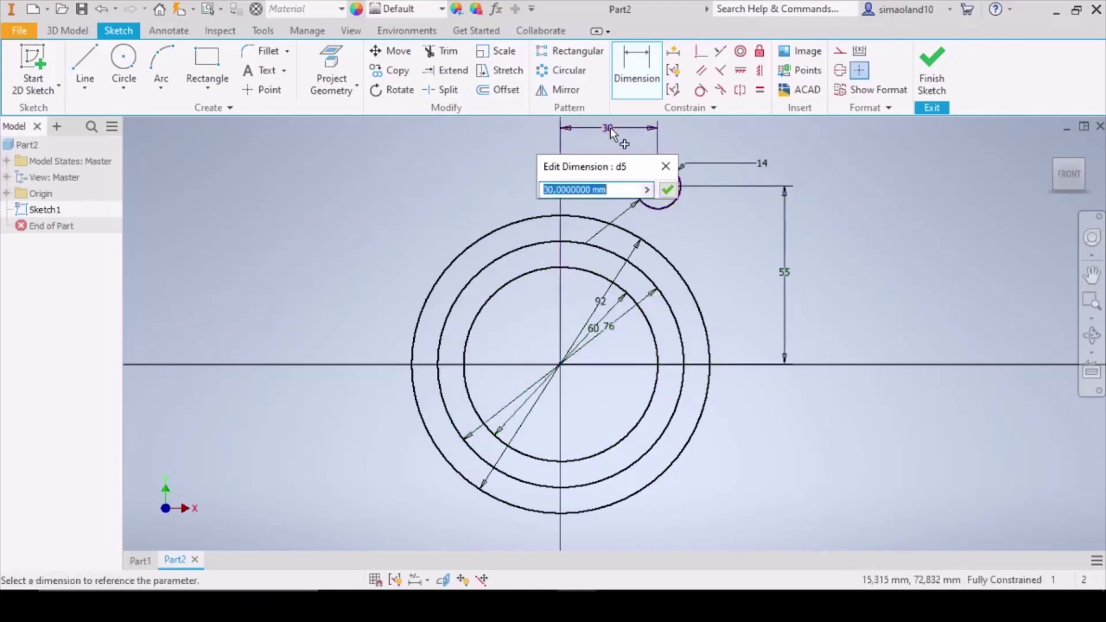
text(32)
key(Return)
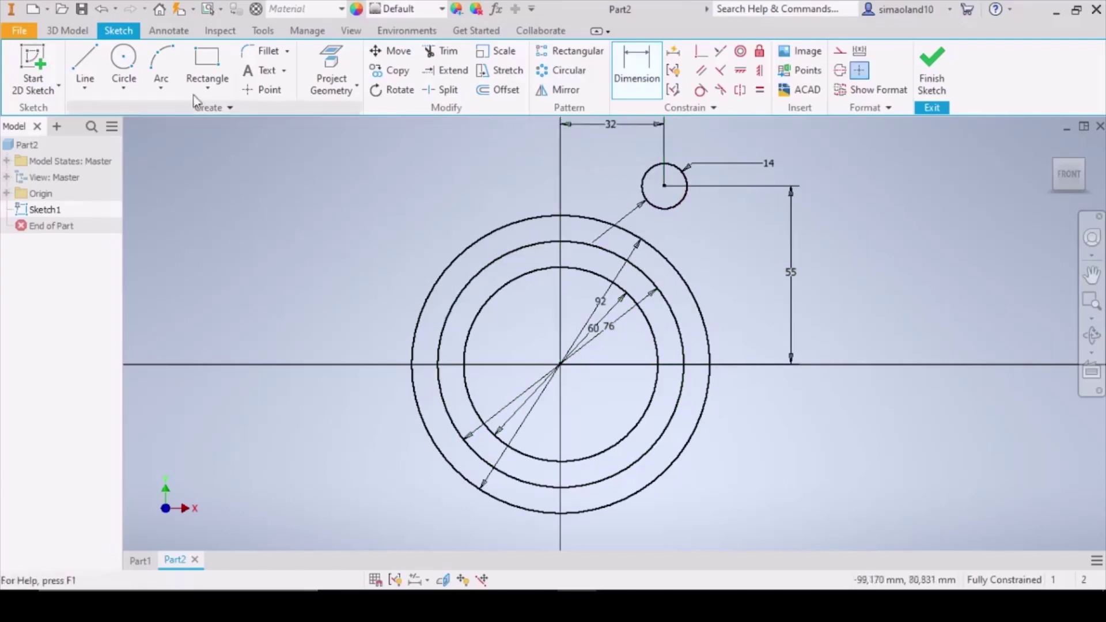
Draw a vertical line beside the small hole and a 28 mm circle concentric with it
click(92, 64)
click(709, 151)
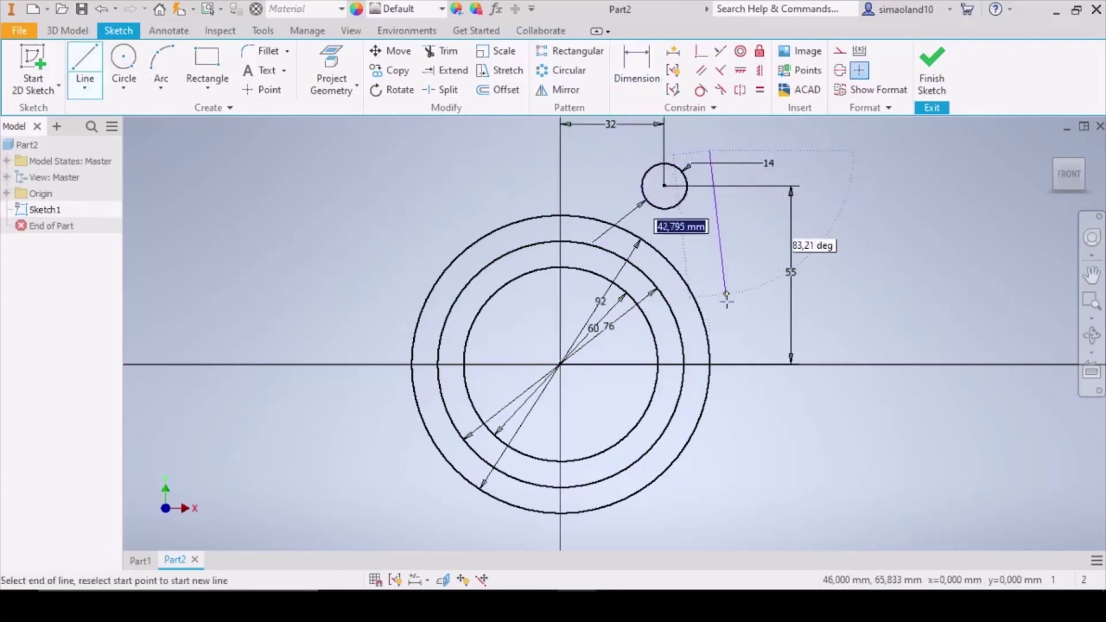
click(717, 400)
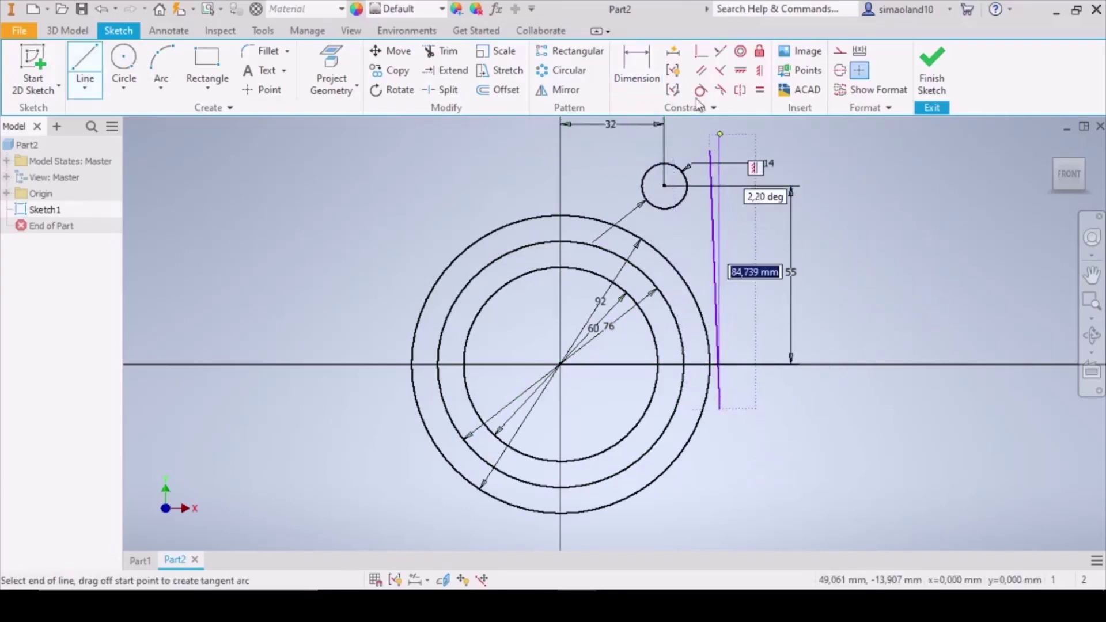
right_click(726, 202)
click(786, 201)
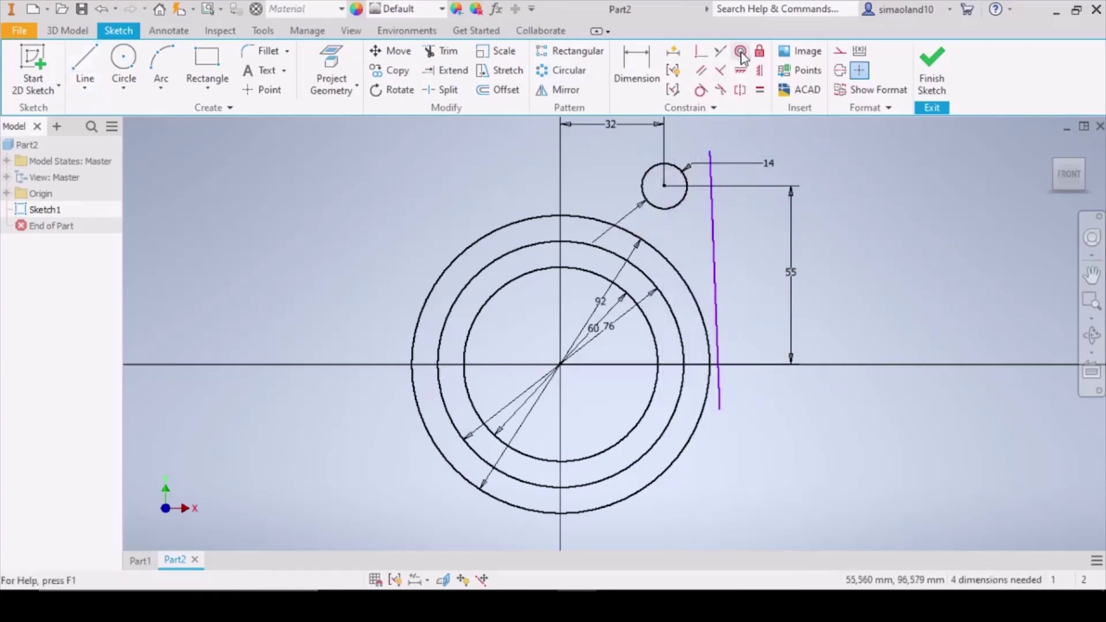
key(c)
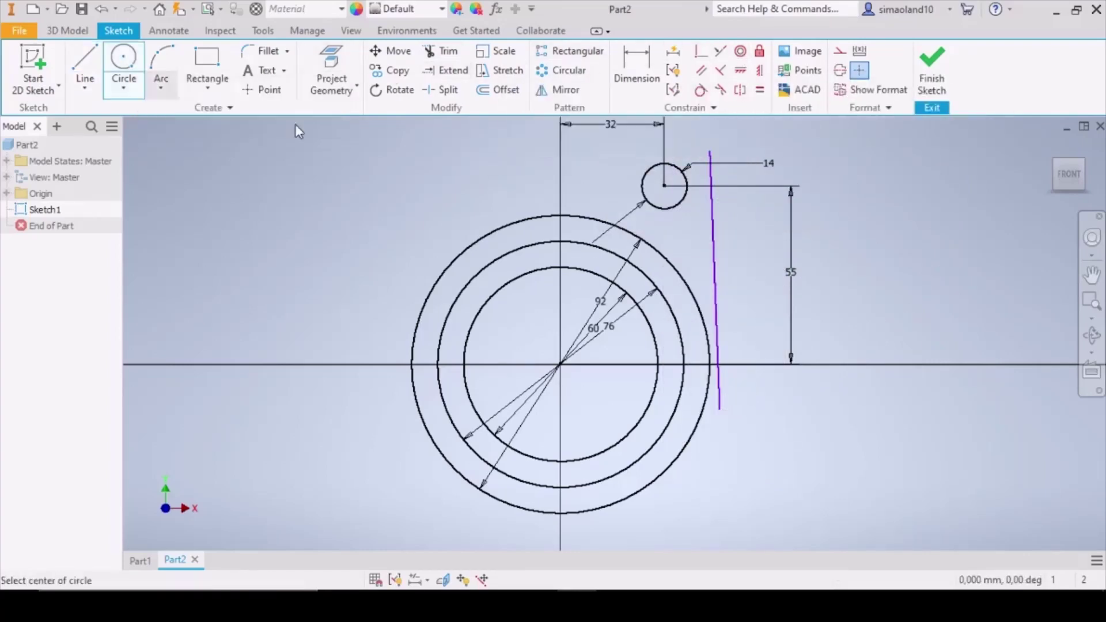
click(664, 185)
text(2)
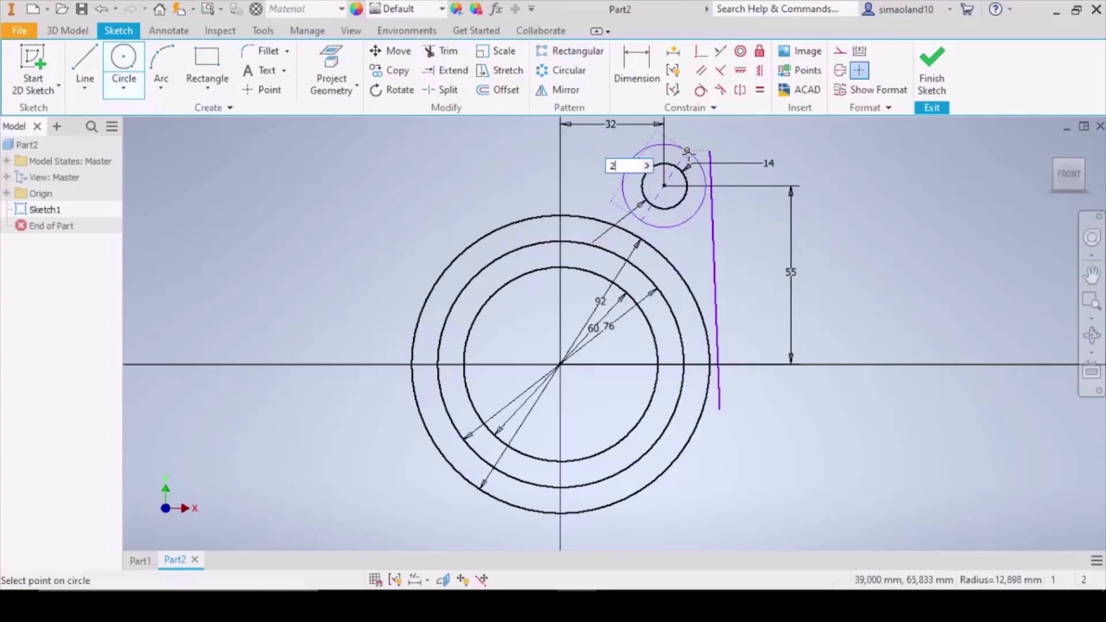
text(8)
key(Return)
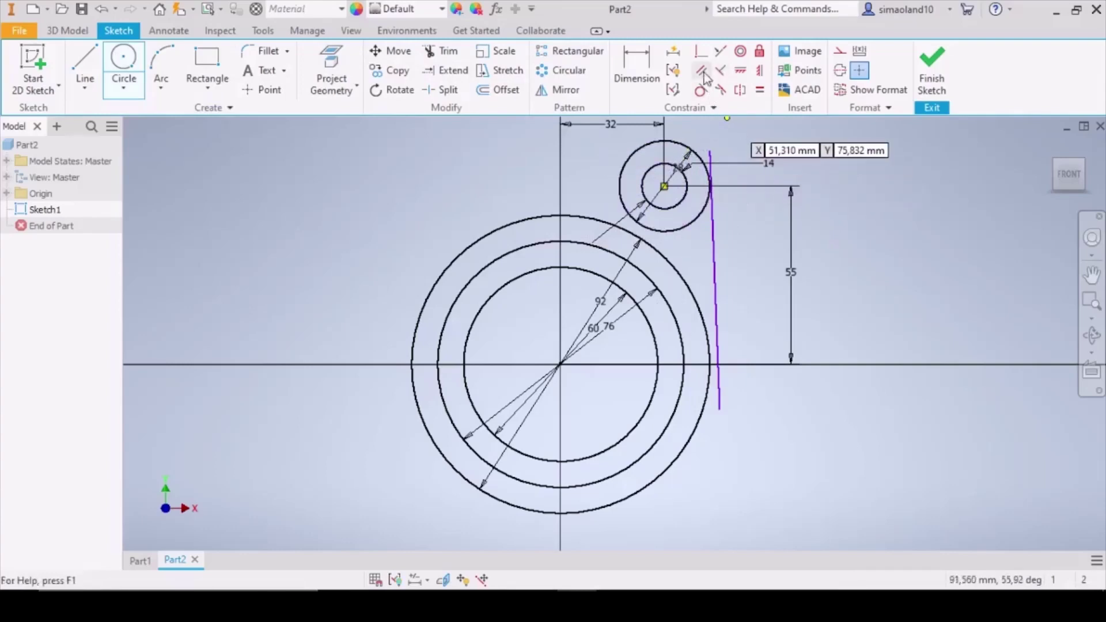
Make the vertical line tangent to both the 28 mm lug circle and the 92 mm circle
click(700, 90)
click(715, 242)
click(705, 166)
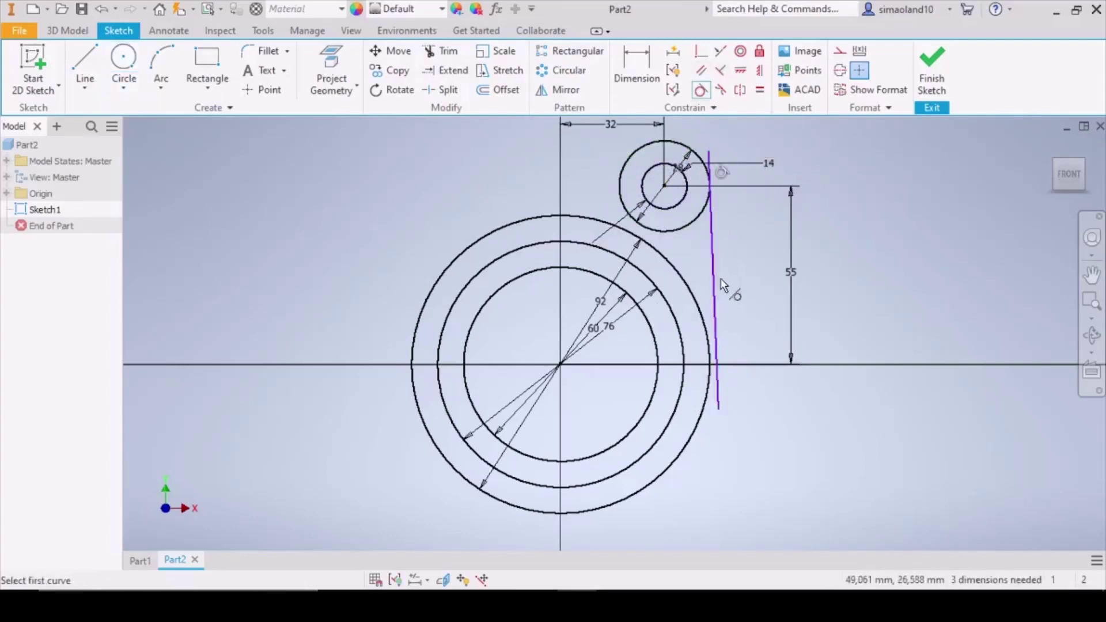
click(707, 334)
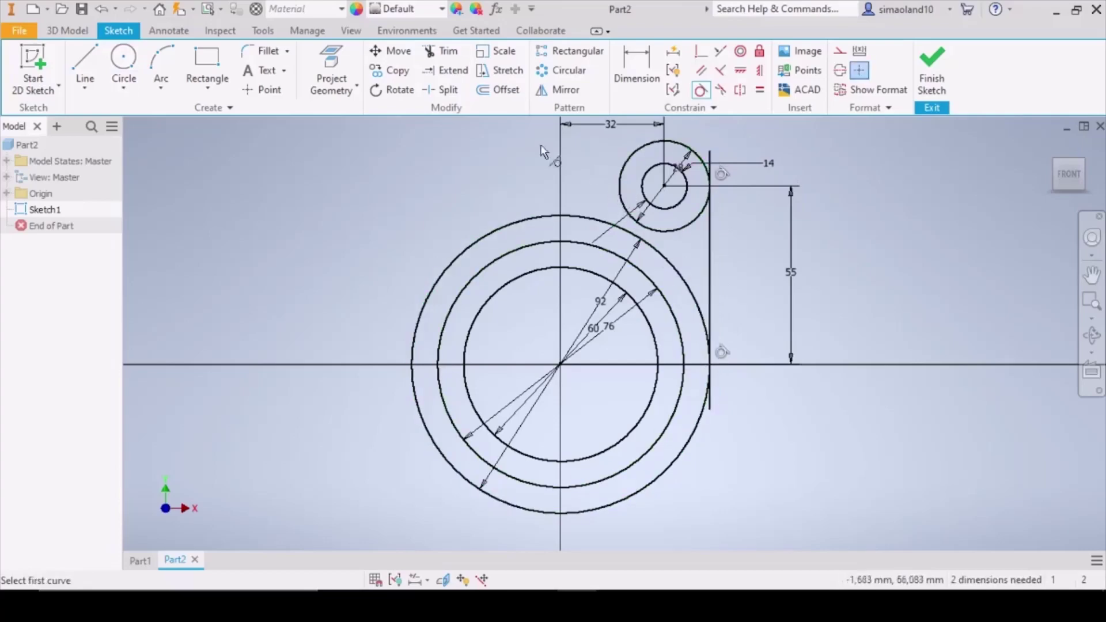
click(85, 63)
Draw a second vertical line left of the upper lug, tangent to its 28 mm circle
click(611, 144)
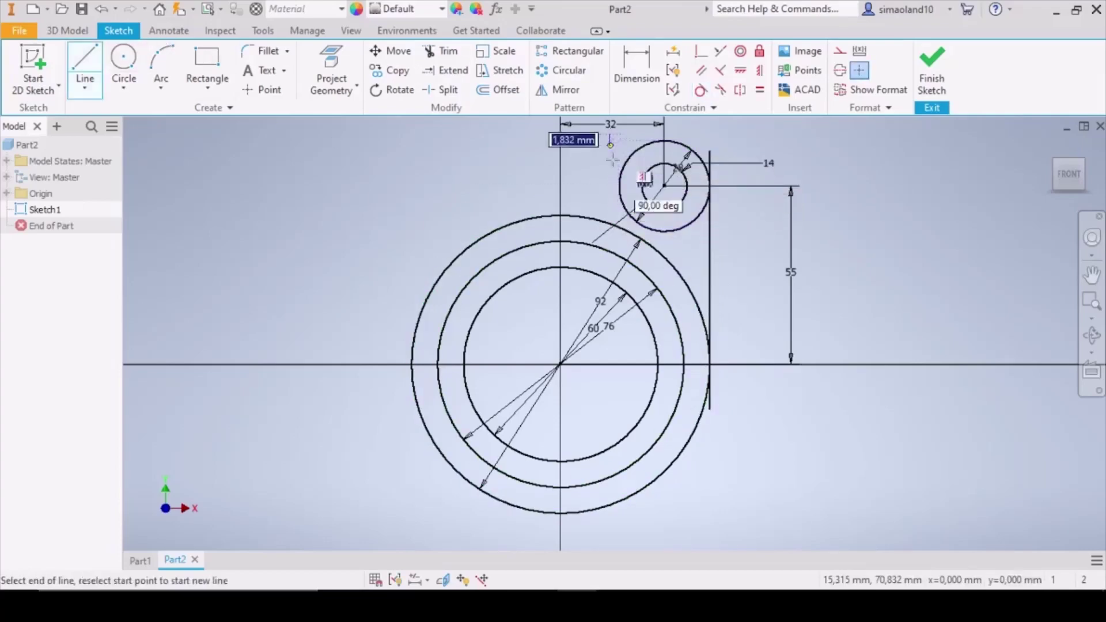
click(609, 224)
right_click(656, 158)
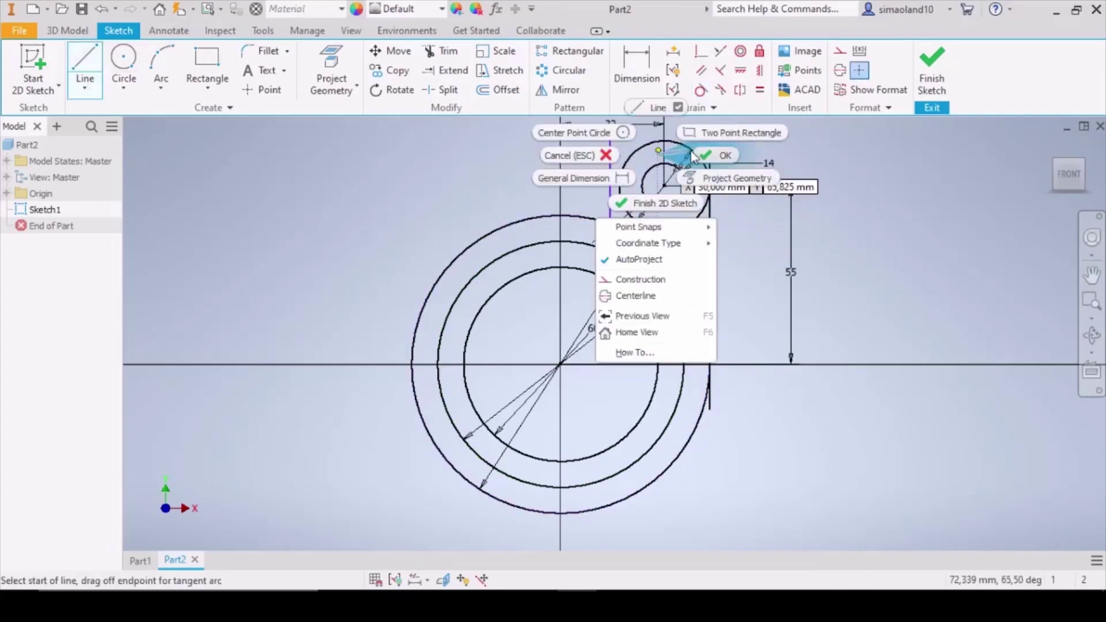
click(694, 155)
click(701, 91)
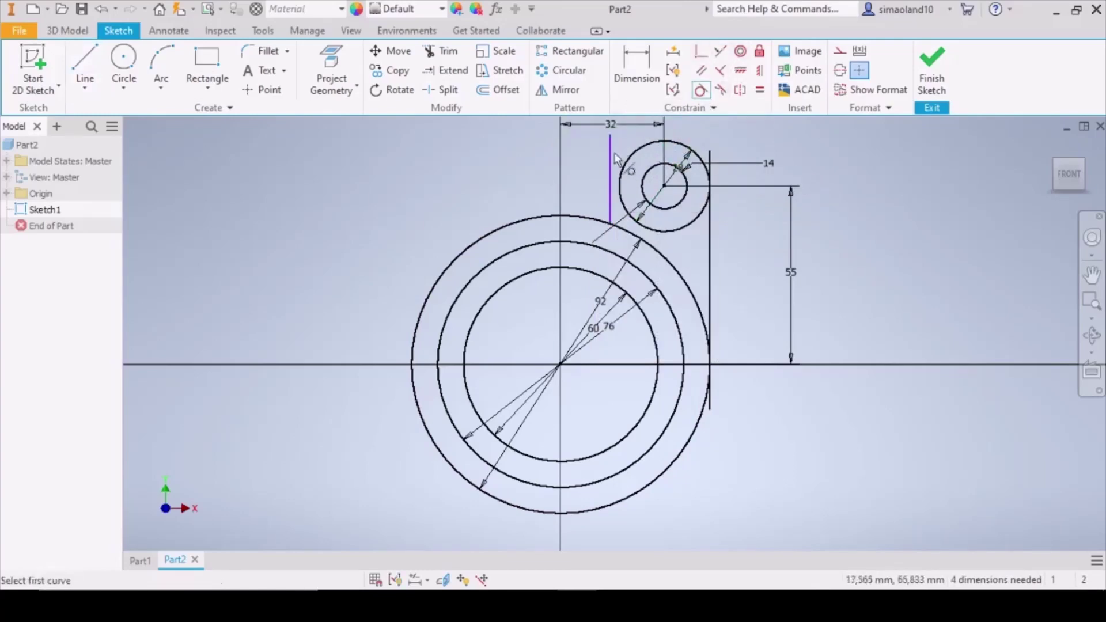
click(610, 178)
click(658, 226)
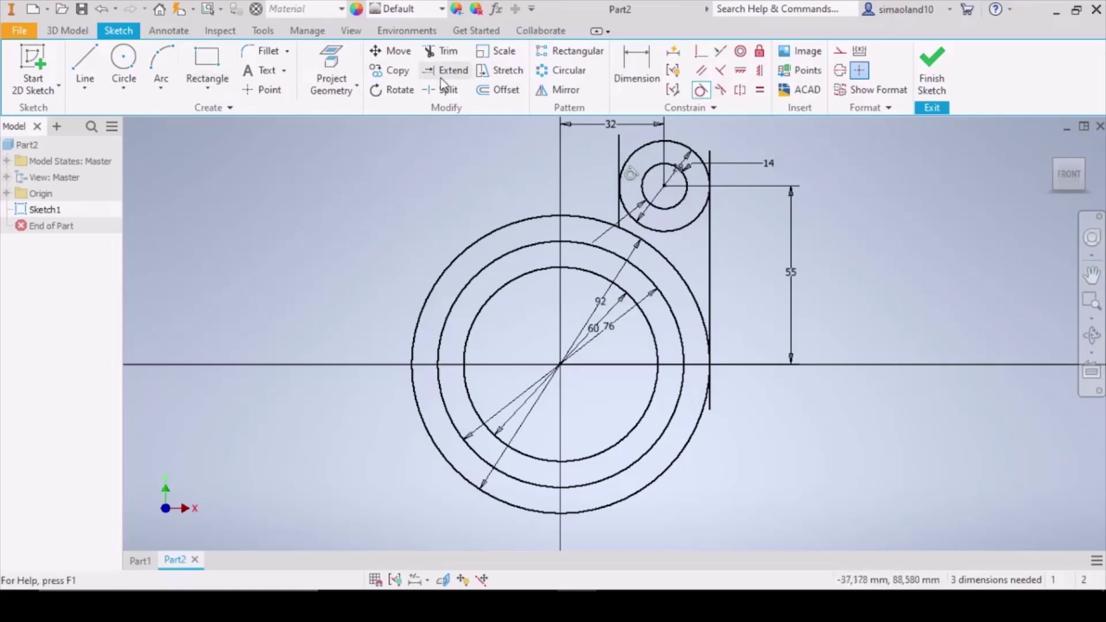
Trim away the line portion hanging below the horizontal axis
click(442, 52)
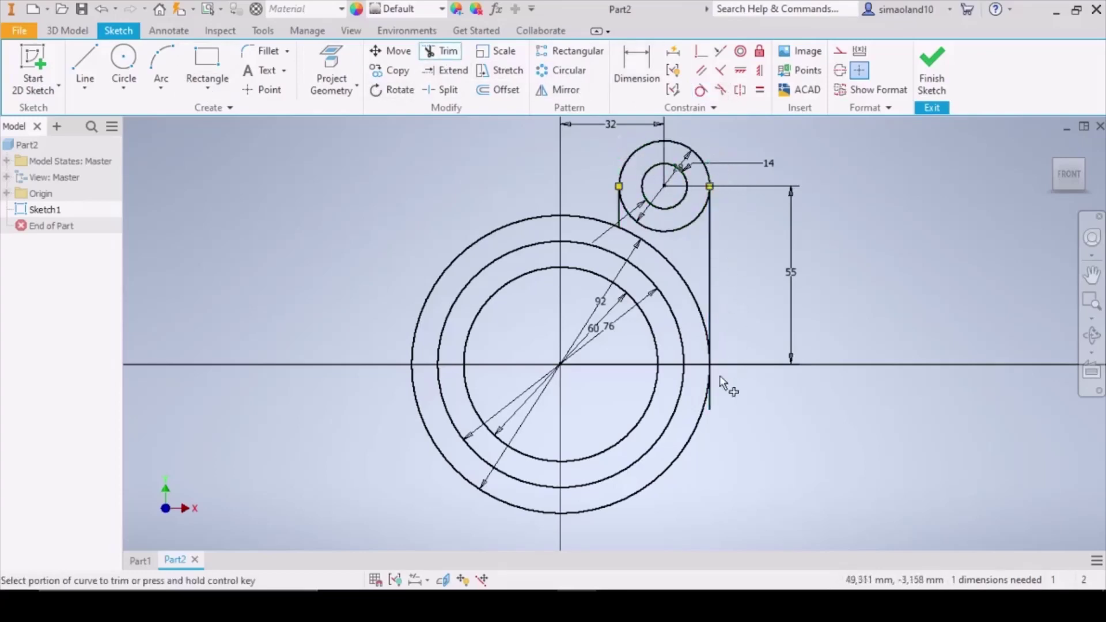
click(717, 392)
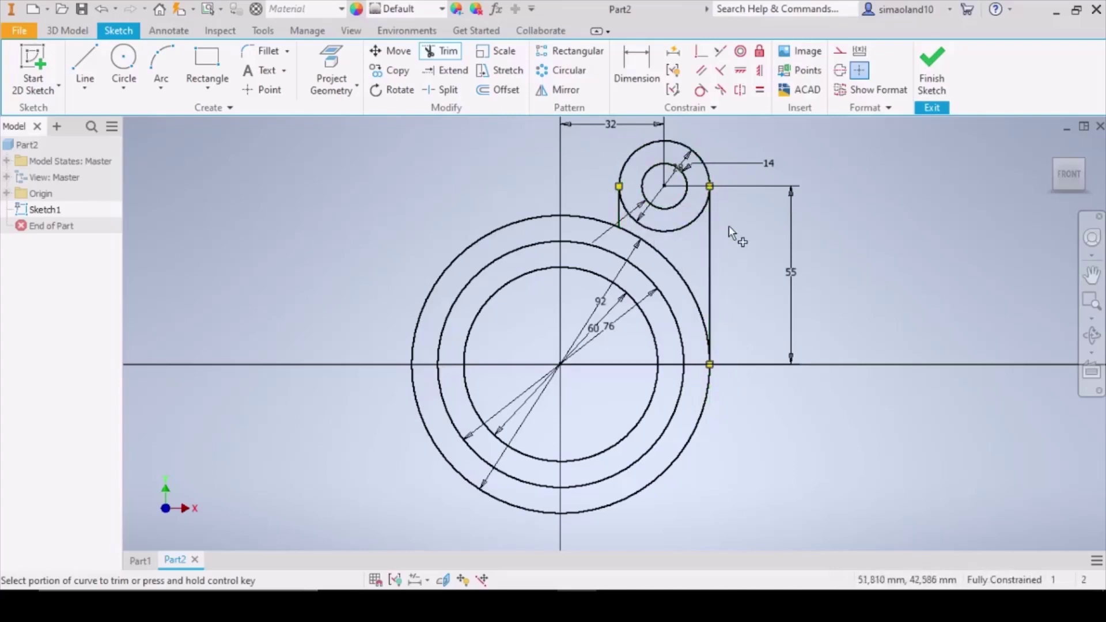
click(123, 57)
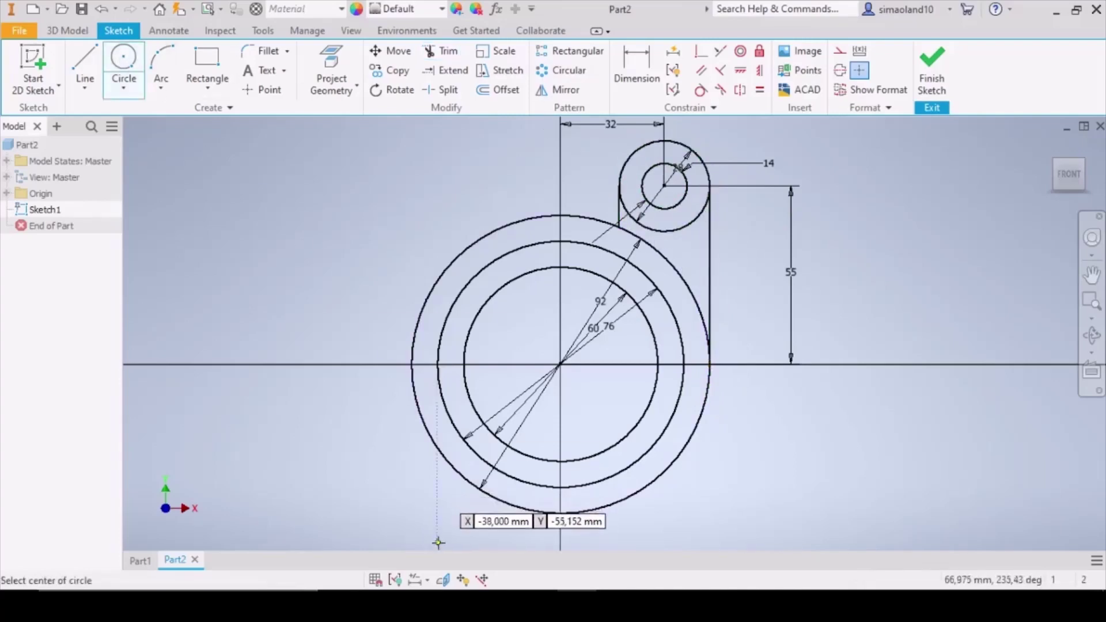
Draw concentric 14 mm and 28 mm lug circles at the lower left
click(438, 543)
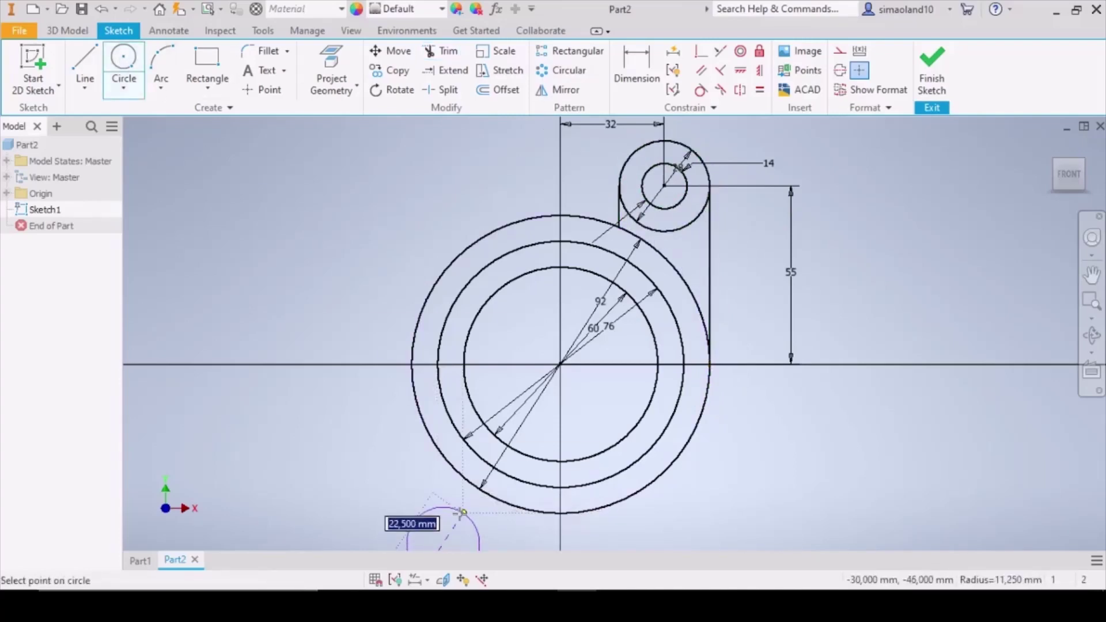
text(14)
key(Return)
click(442, 542)
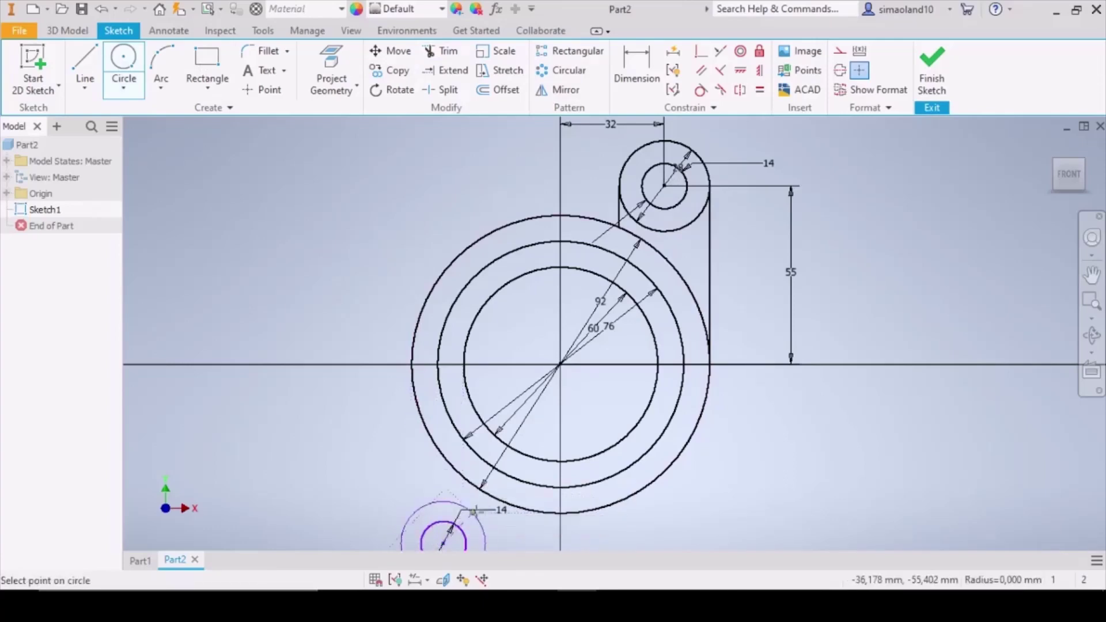
text(28)
key(Return)
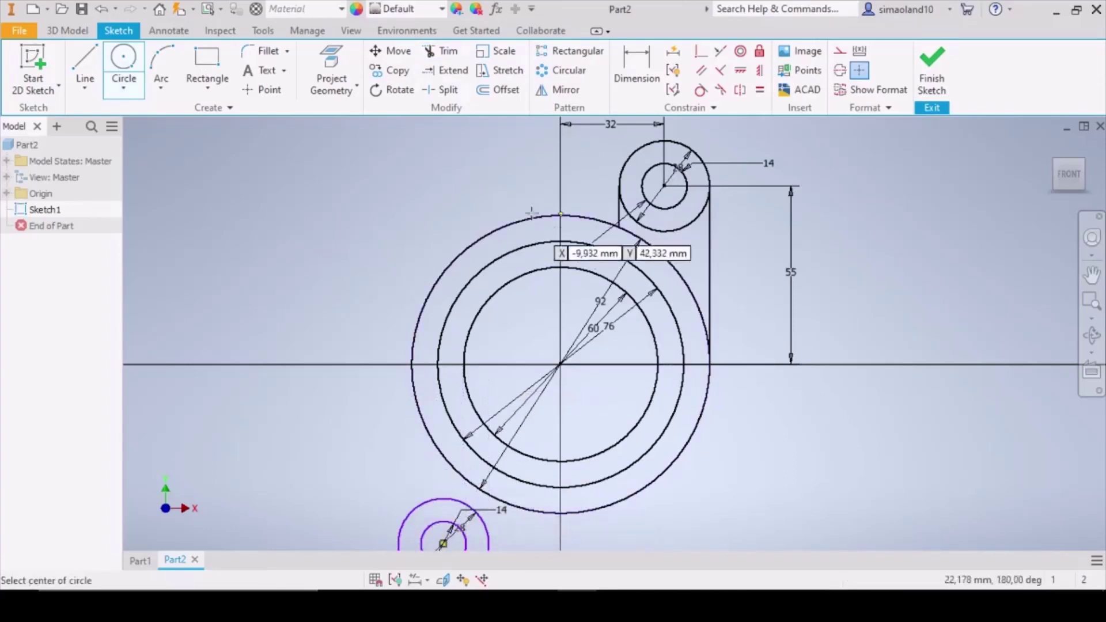
scroll(384, 209, up, 3)
Dimension the lower lug centre 32 mm from the vertical axis and 55 mm below the horizontal axis
click(636, 69)
scroll(419, 404, down, 3)
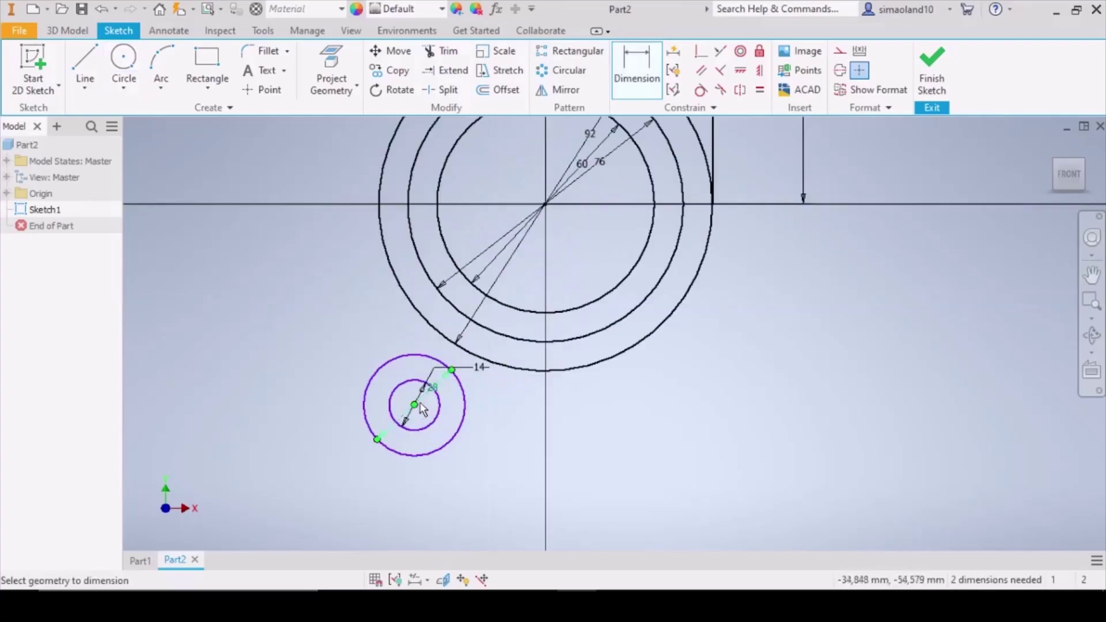
click(547, 209)
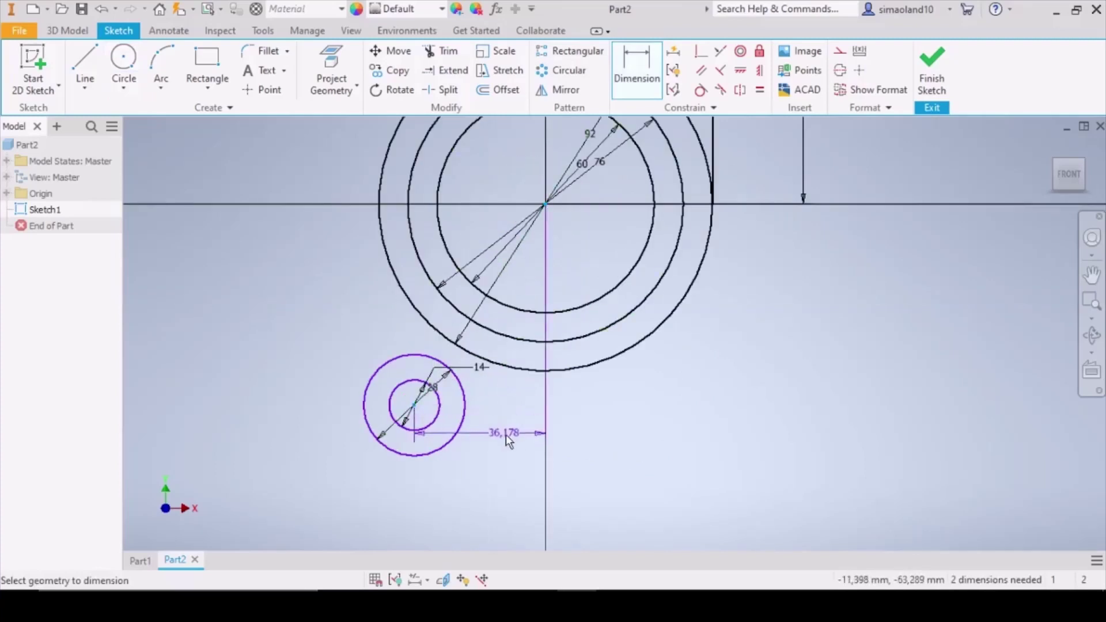
scroll(483, 517, up, 2)
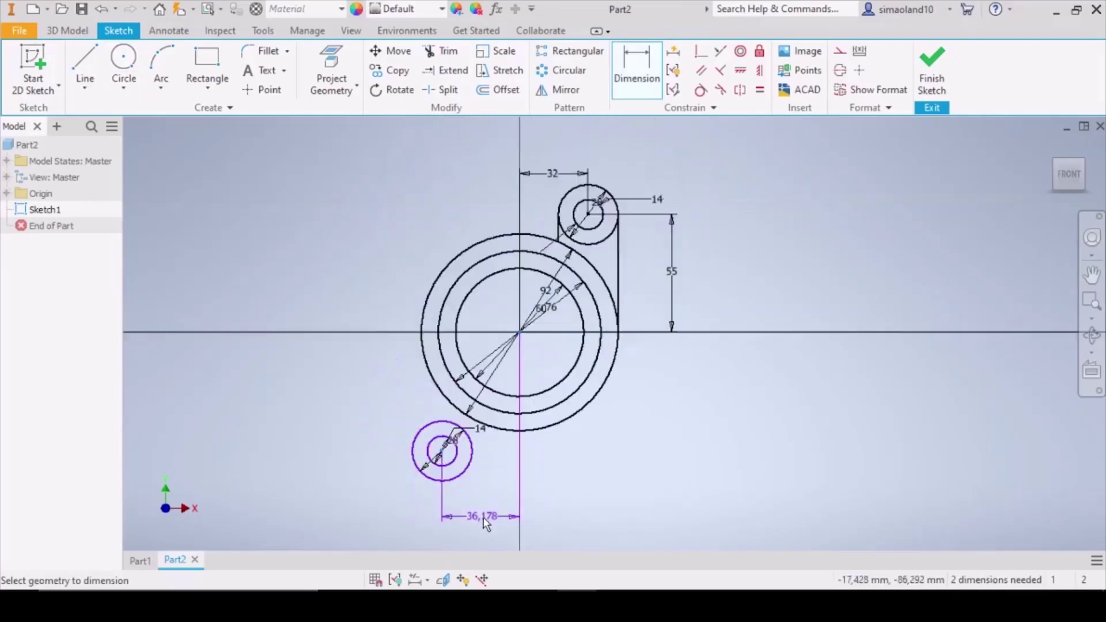
click(494, 526)
text(32)
key(Return)
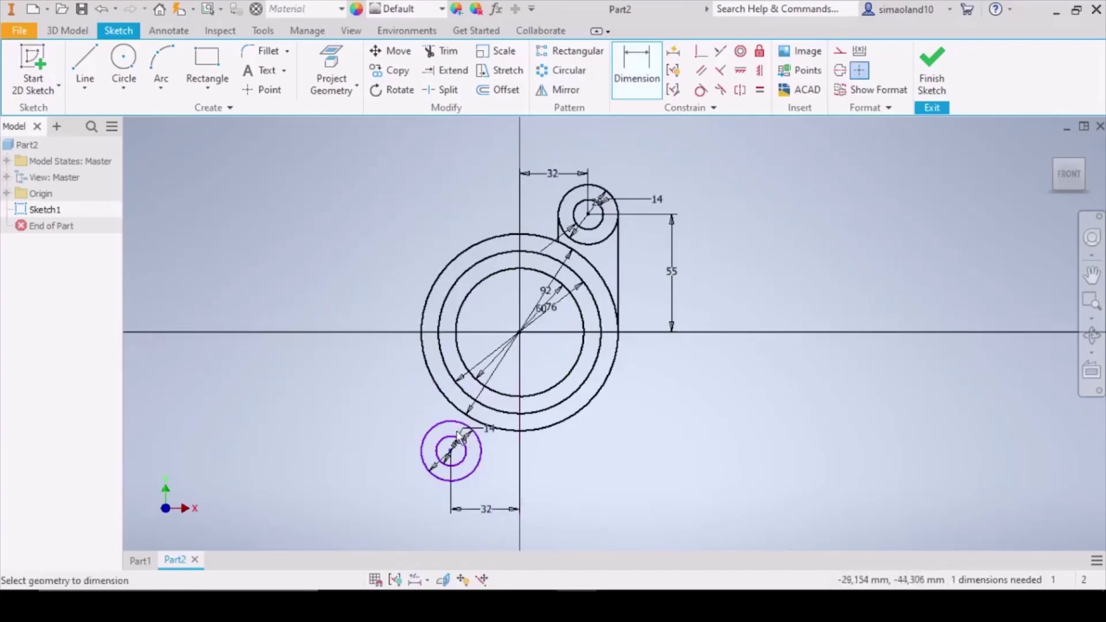
click(332, 403)
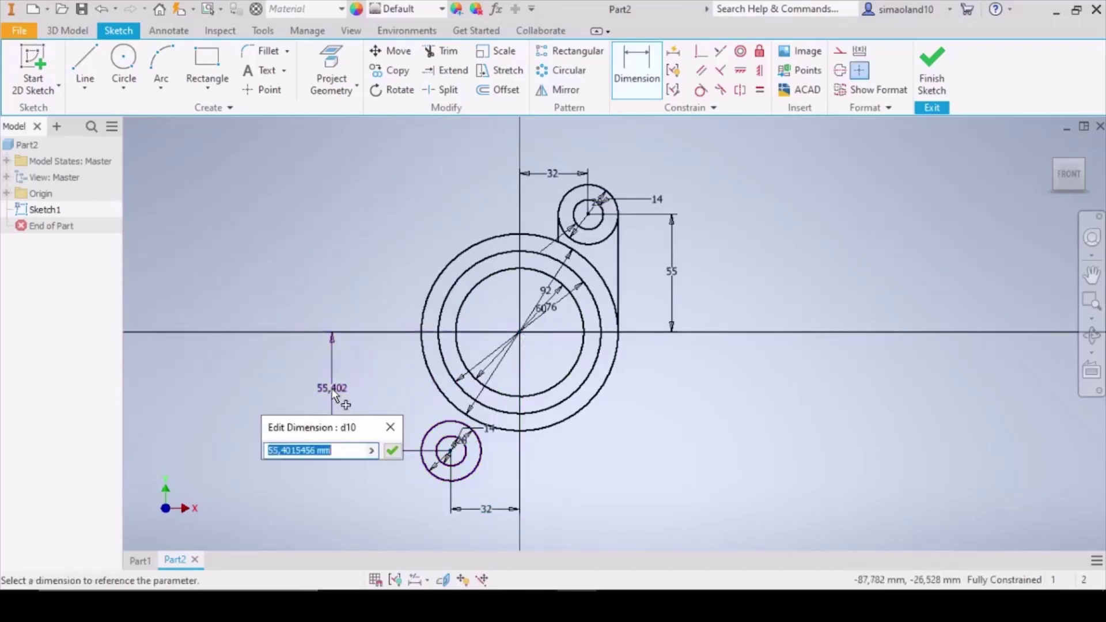
text(55)
key(Return)
Draw a long vertical line to the left of the lower lug
click(84, 63)
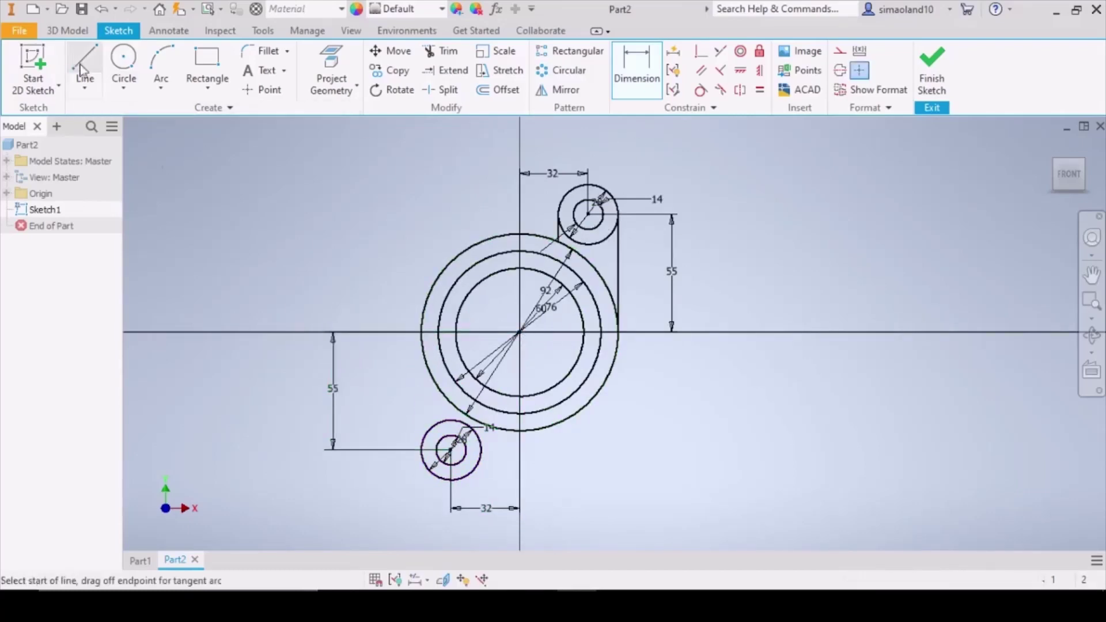
click(404, 284)
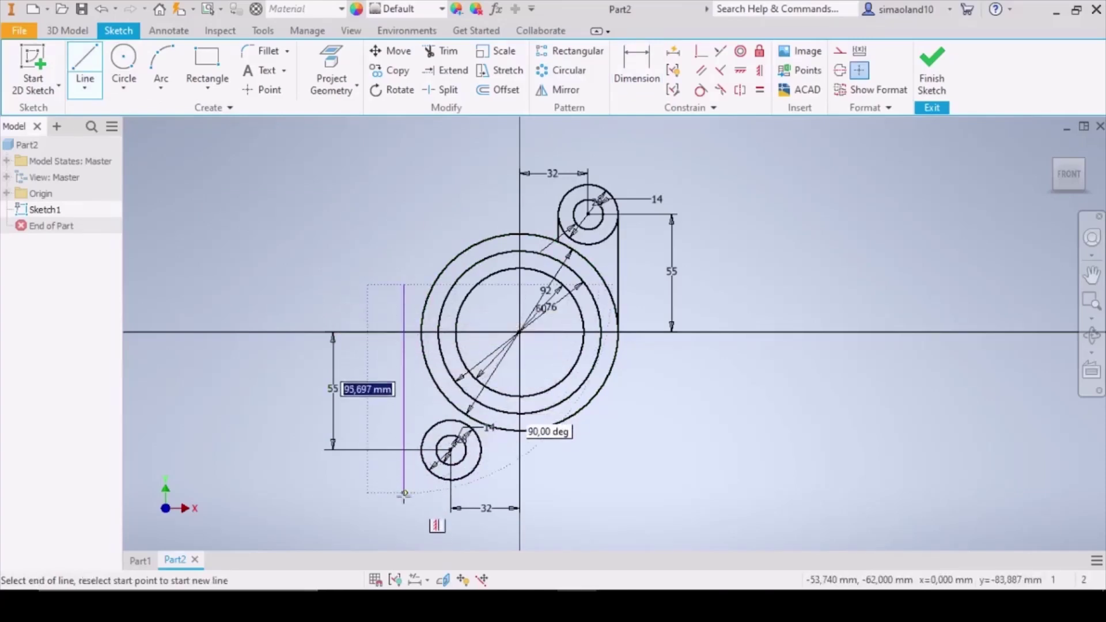
click(404, 510)
right_click(404, 511)
click(434, 401)
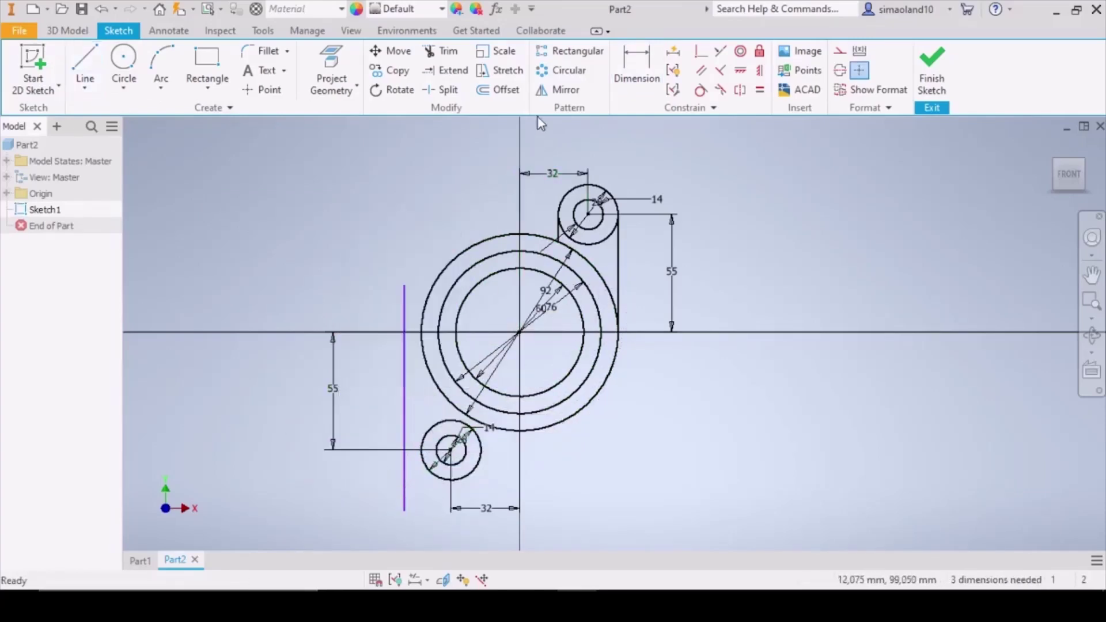
Add a short vertical line beside the lower lug, then cancel the tangent constraint attempt
click(85, 63)
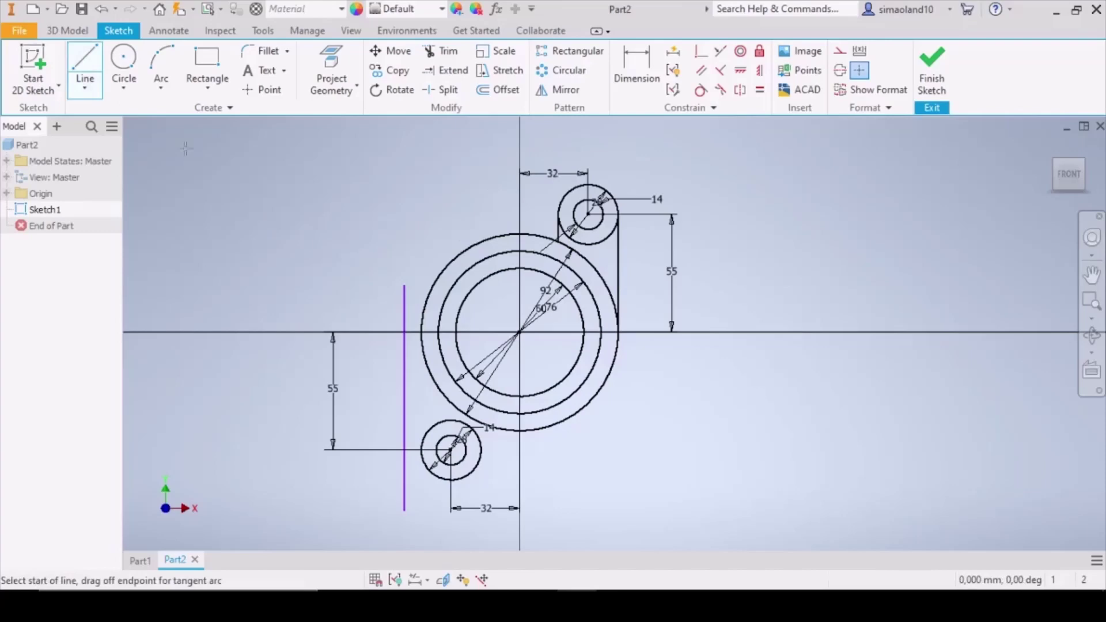
click(489, 487)
click(489, 427)
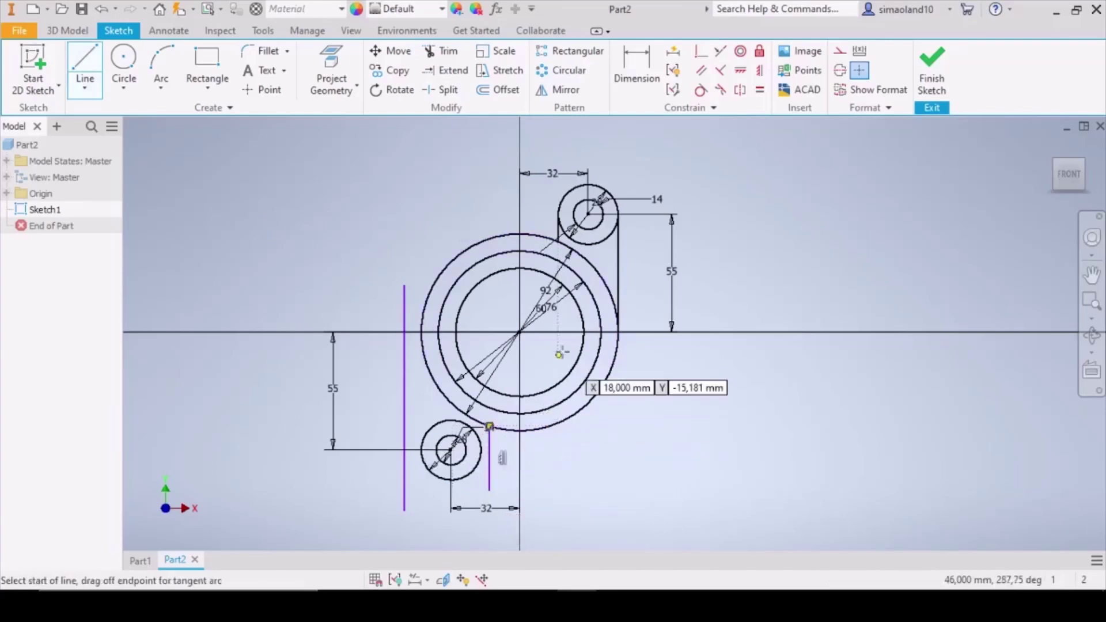
right_click(573, 345)
click(609, 348)
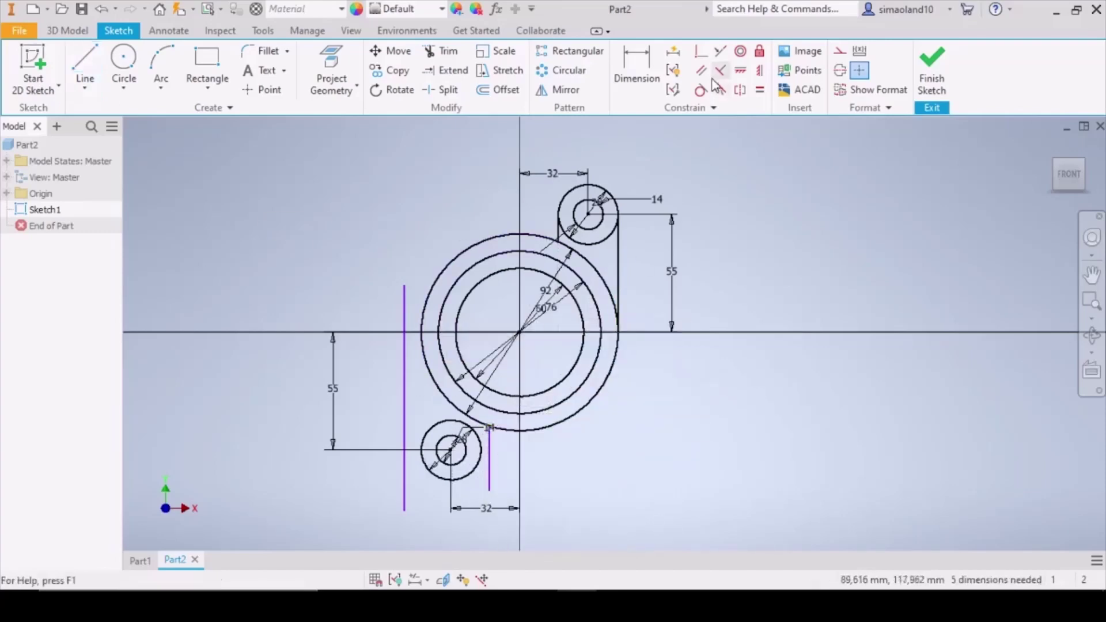
click(488, 457)
right_click(519, 471)
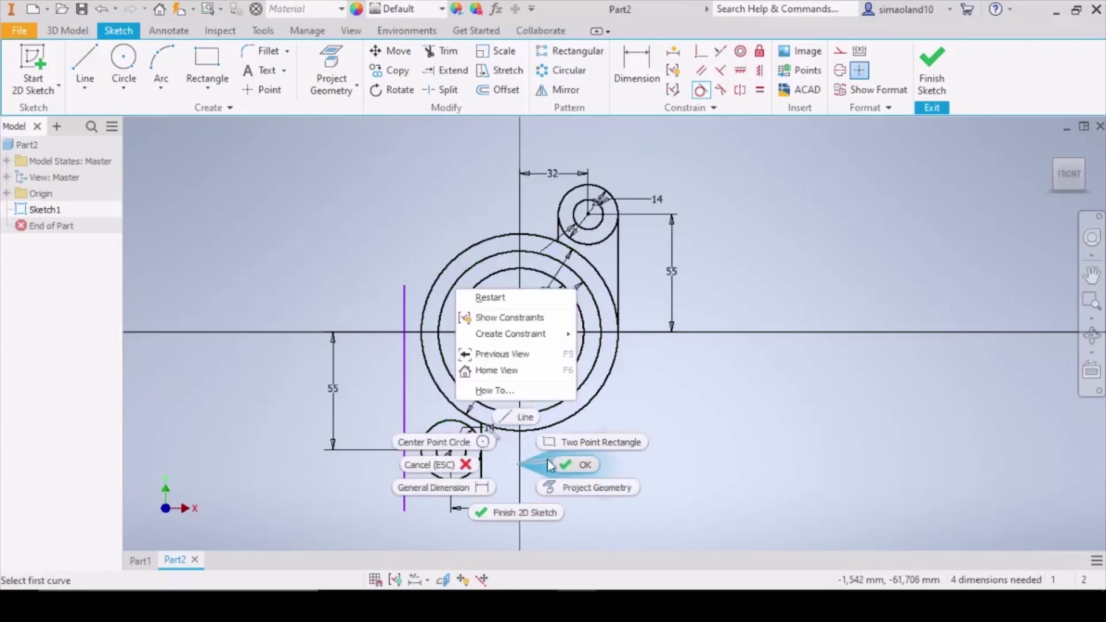
click(449, 465)
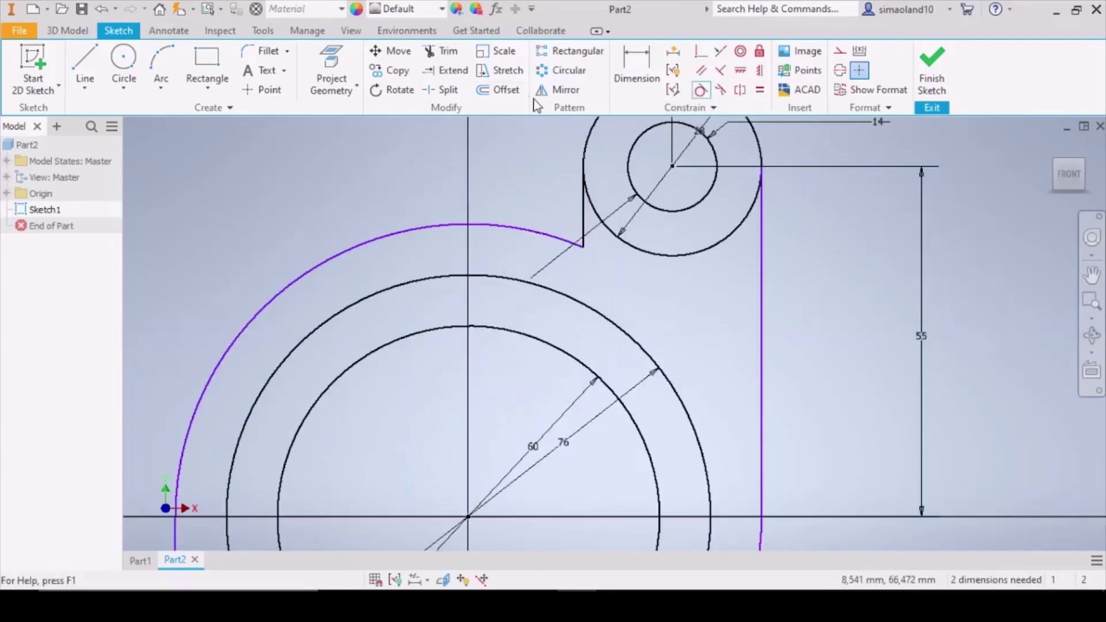
Round the outer profile's upper and lower lug corners with 10 mm fillets
click(269, 51)
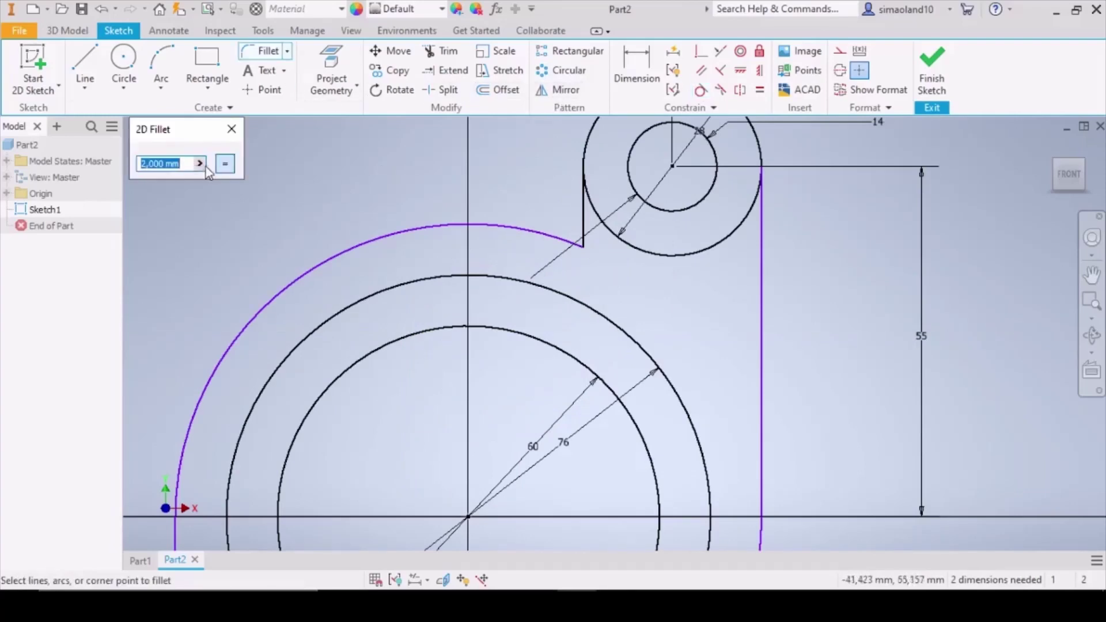
click(584, 230)
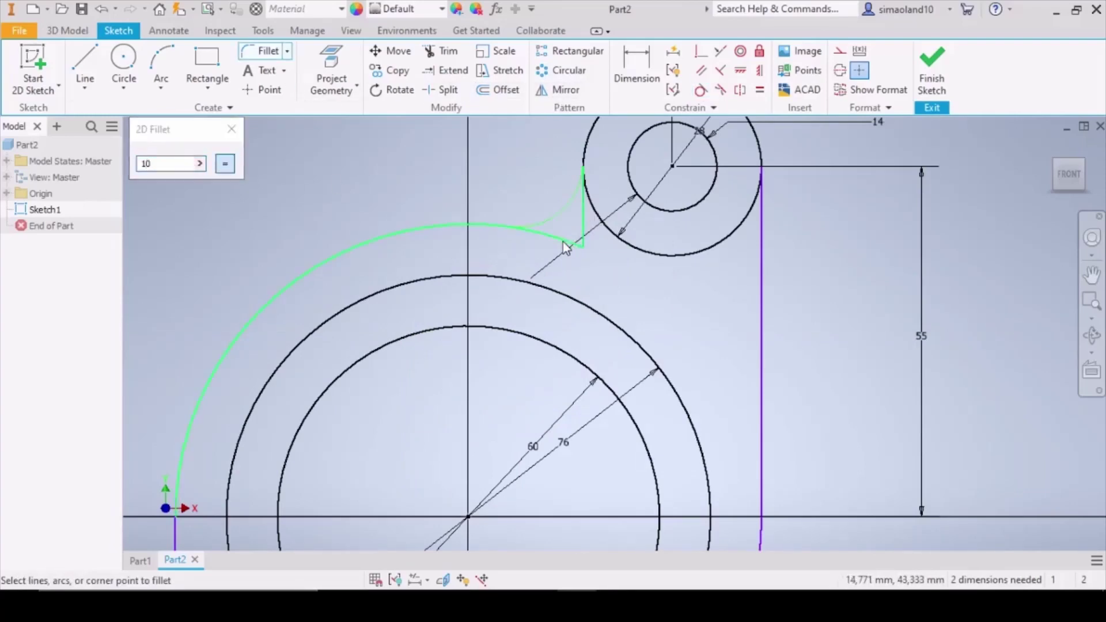
scroll(587, 259, up, 3)
scroll(633, 345, down, 2)
scroll(391, 498, down, 3)
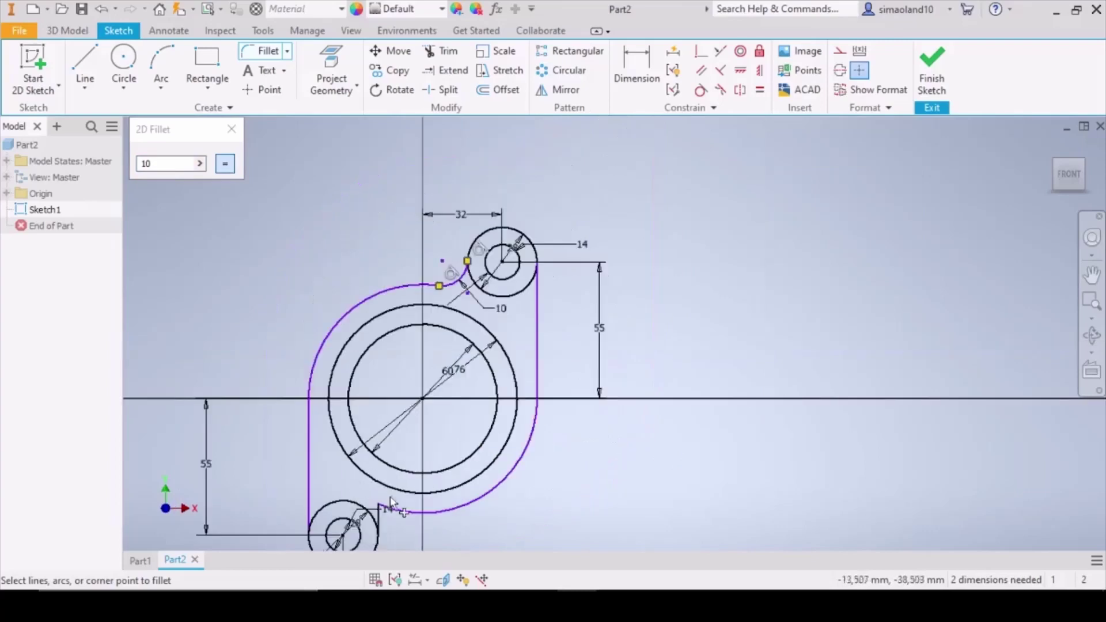
click(380, 516)
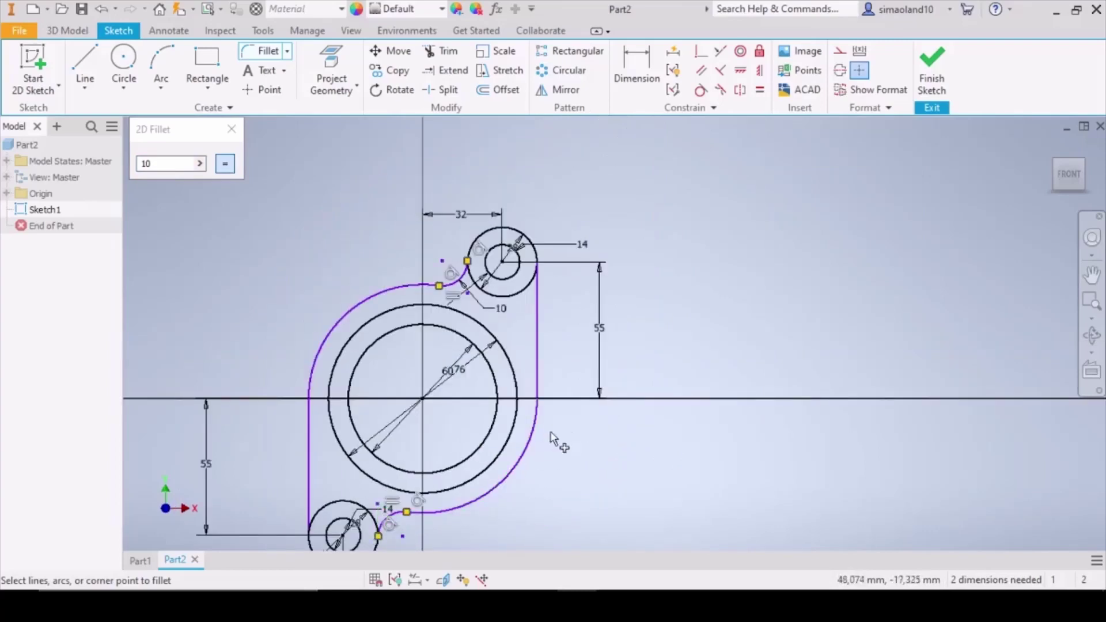
right_click(596, 286)
Draw a 10 mm diameter circle on the horizontal axis just right of the ring
click(656, 283)
key(c)
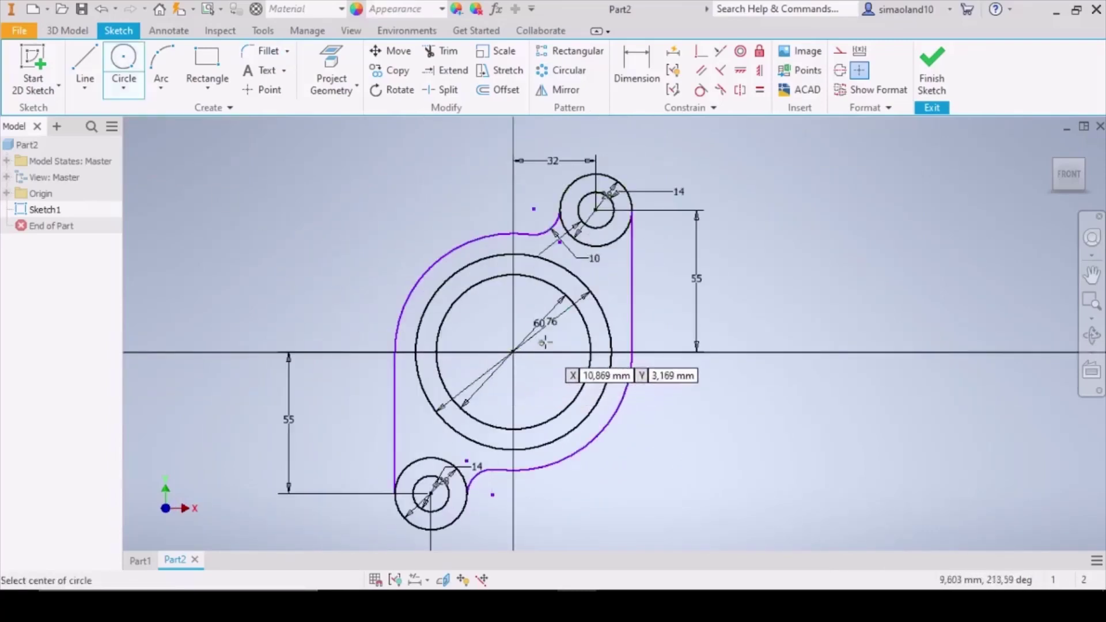
right_click(552, 337)
key(Escape)
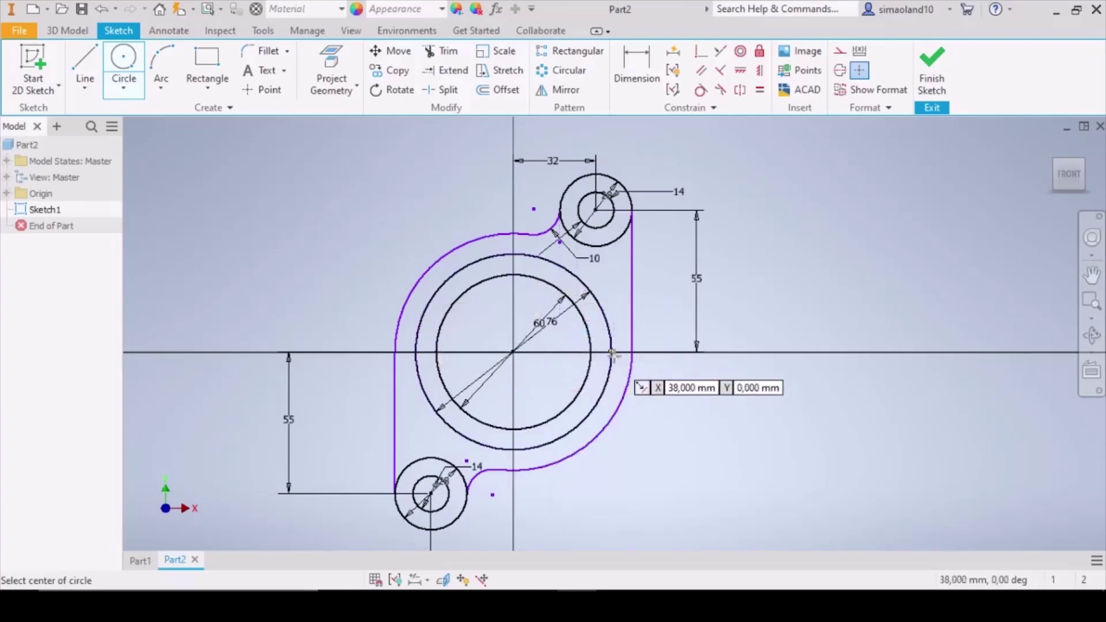
click(664, 352)
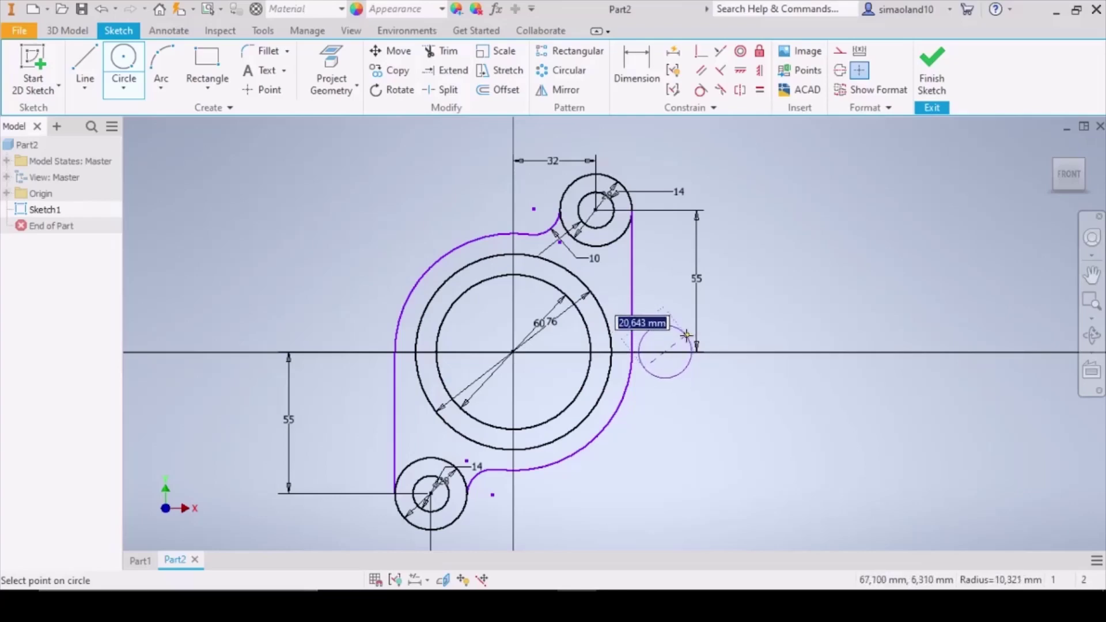
text(10)
key(Return)
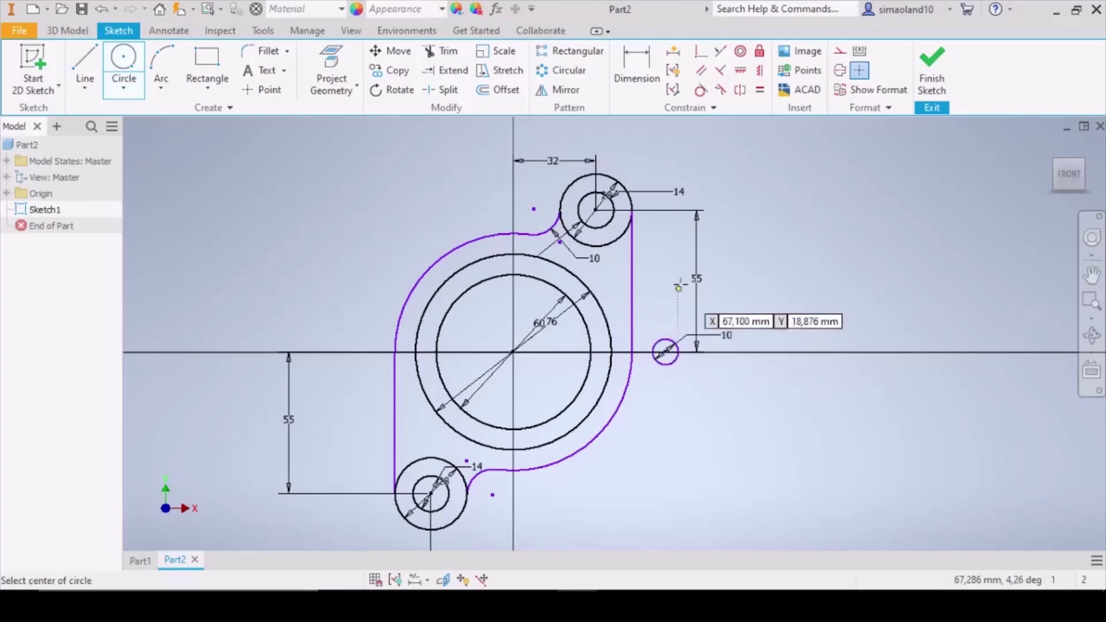
scroll(662, 347, down, 3)
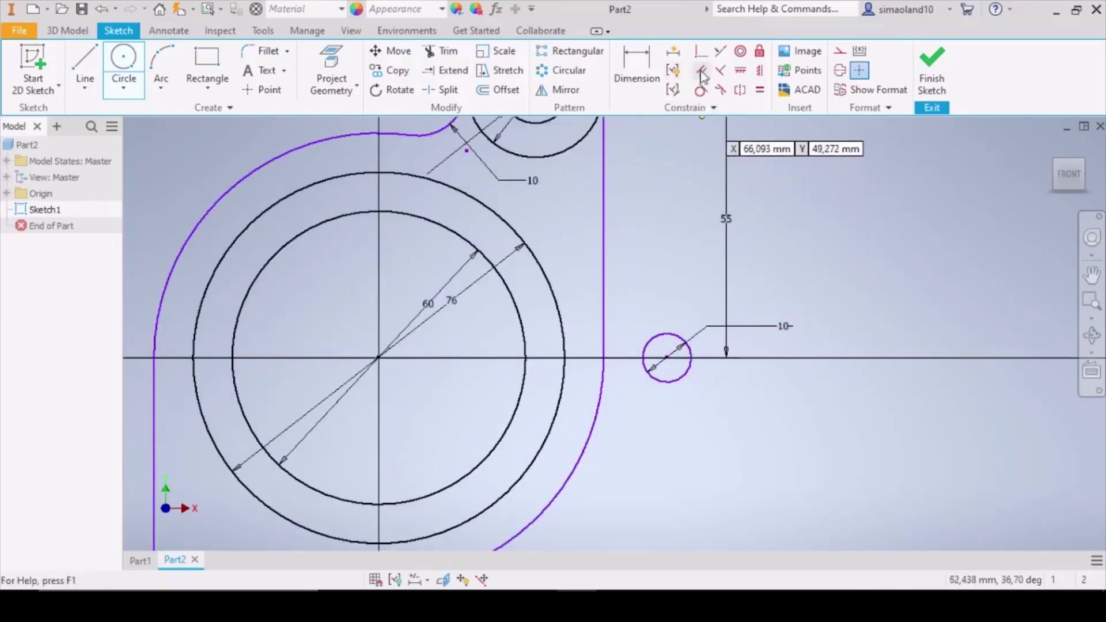
Constrain the 10 mm circle's centre coincident with the 76 mm circle
click(740, 70)
scroll(647, 357, down, 2)
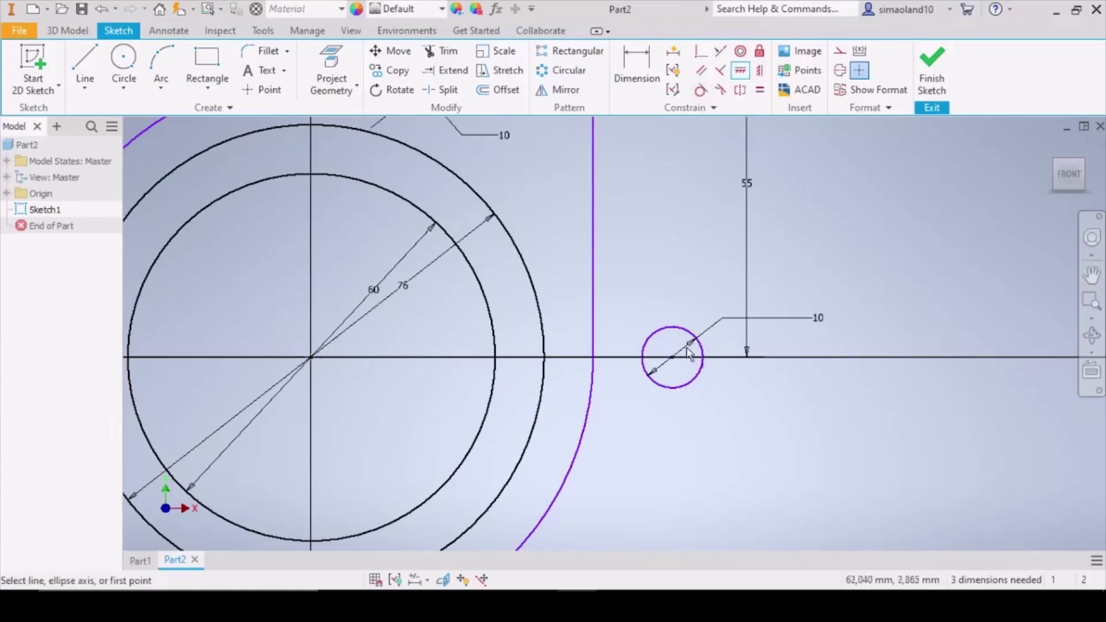
right_click(548, 359)
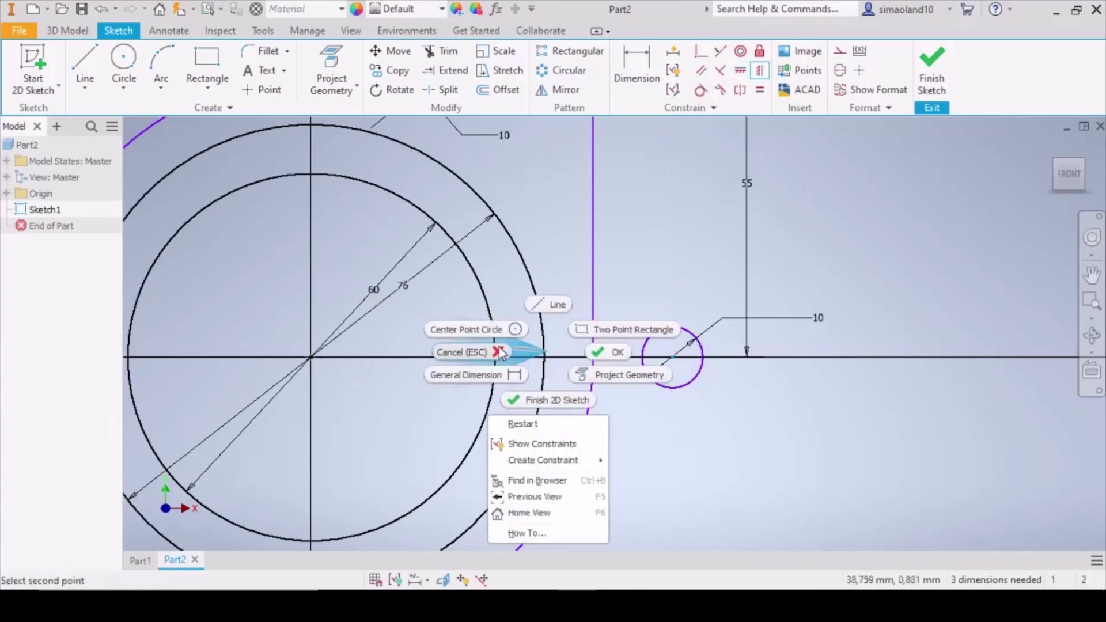
click(611, 351)
click(673, 357)
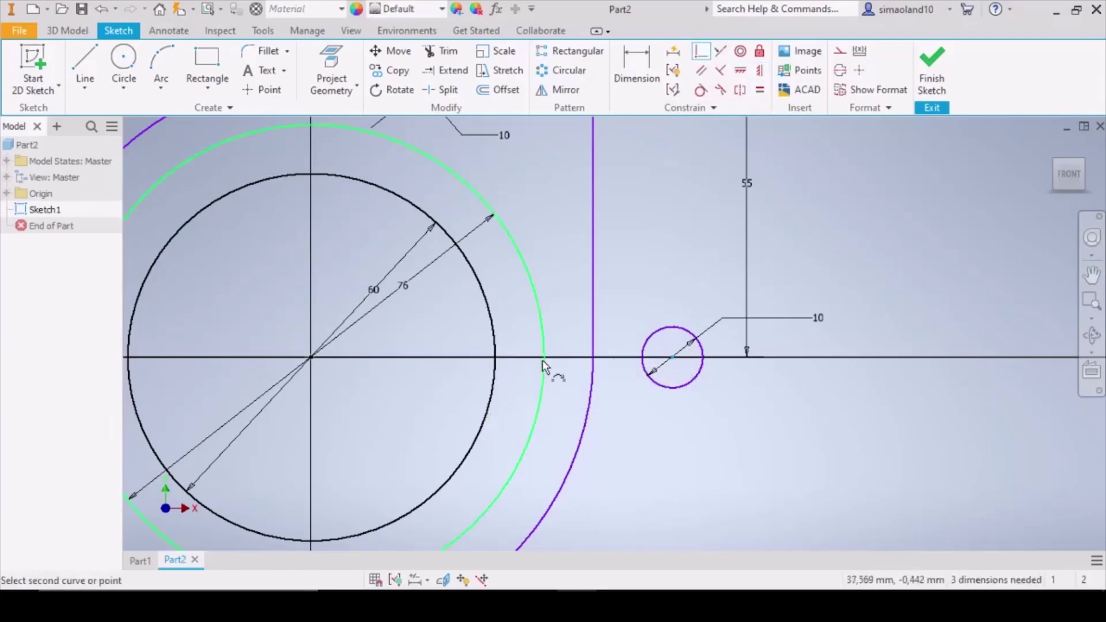
click(542, 360)
right_click(748, 296)
key(Escape)
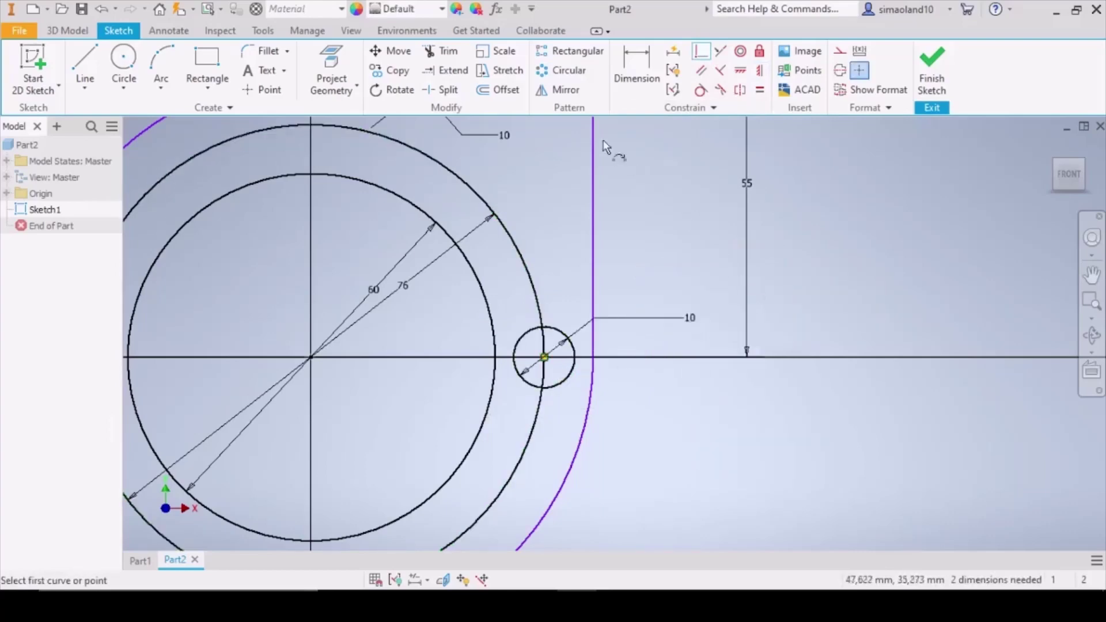
scroll(751, 301, down, 3)
Circularly pattern the 10 mm bolt-hole circle 8 times around the 76 mm outer circle
click(562, 70)
scroll(364, 175, up, 3)
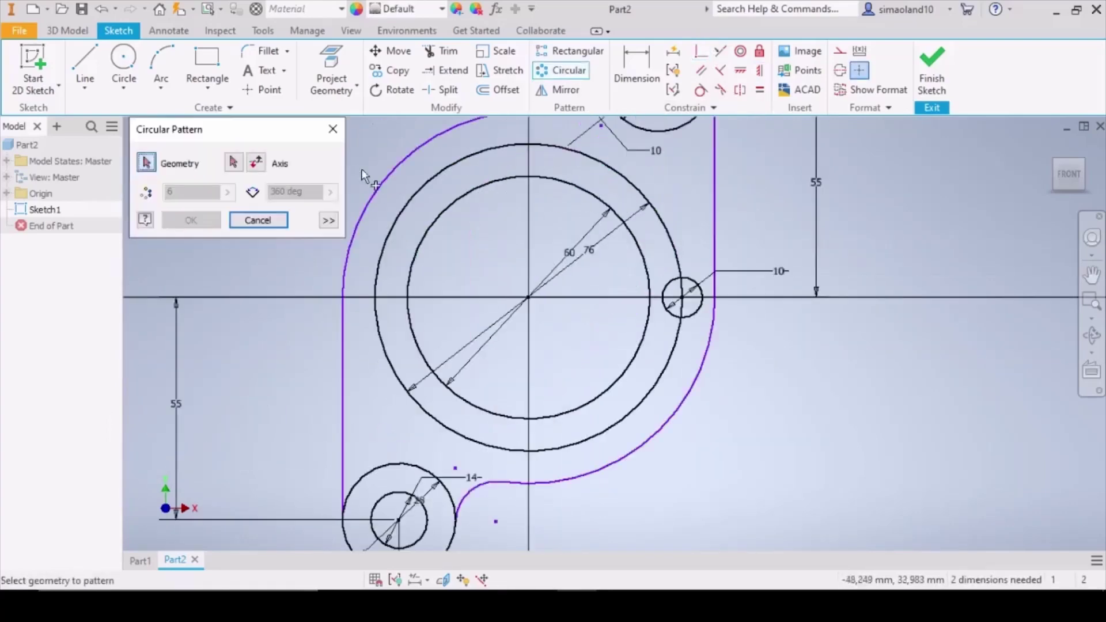
click(681, 298)
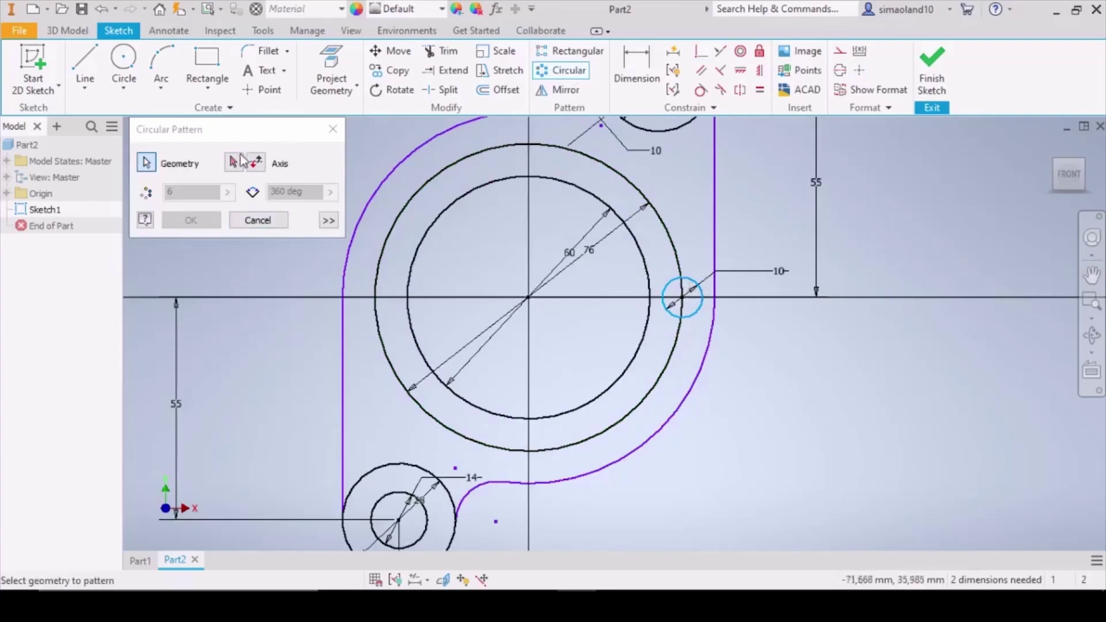
click(662, 226)
text(8)
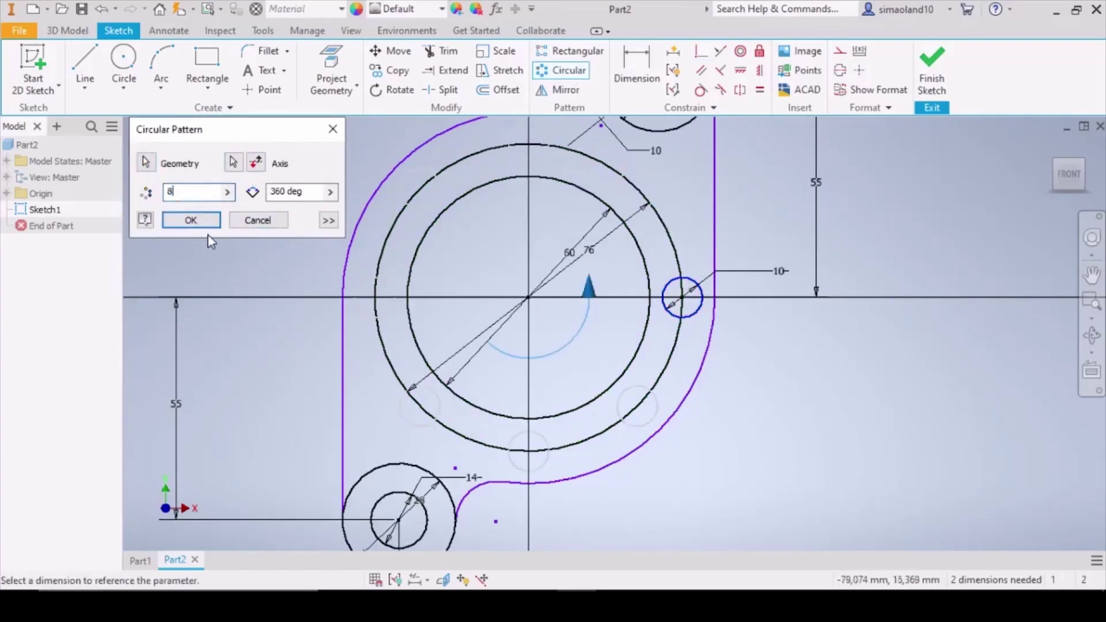
click(199, 222)
scroll(730, 251, down, 3)
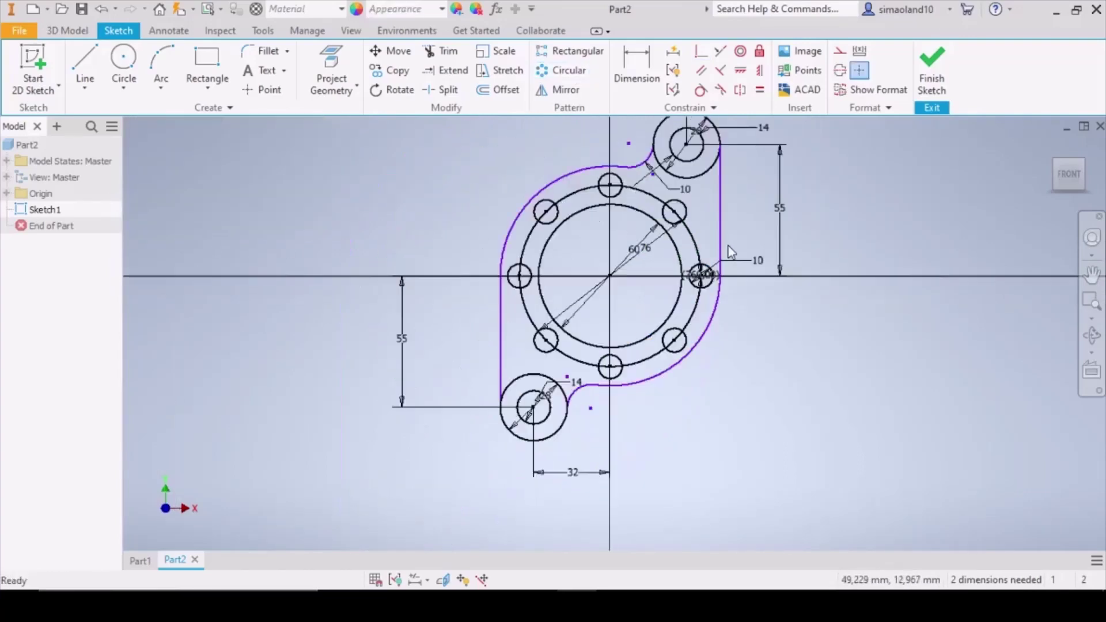
Auto-dimension the whole flange sketch until zero dimensions are required, then zoom to fit
scroll(765, 214, down, 3)
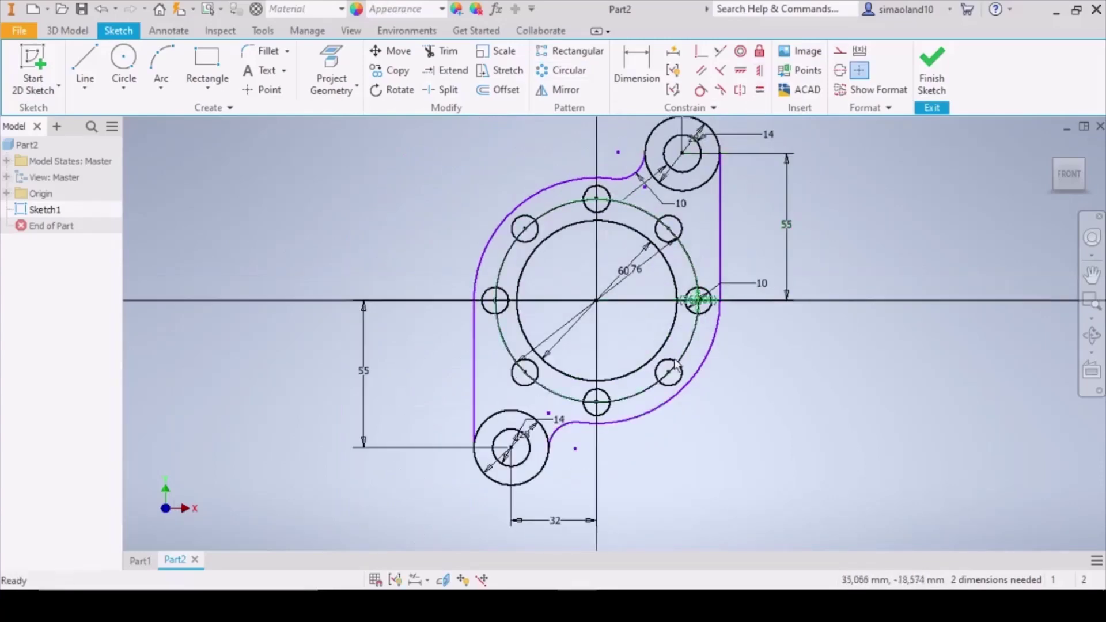
drag(398, 481, 709, 247)
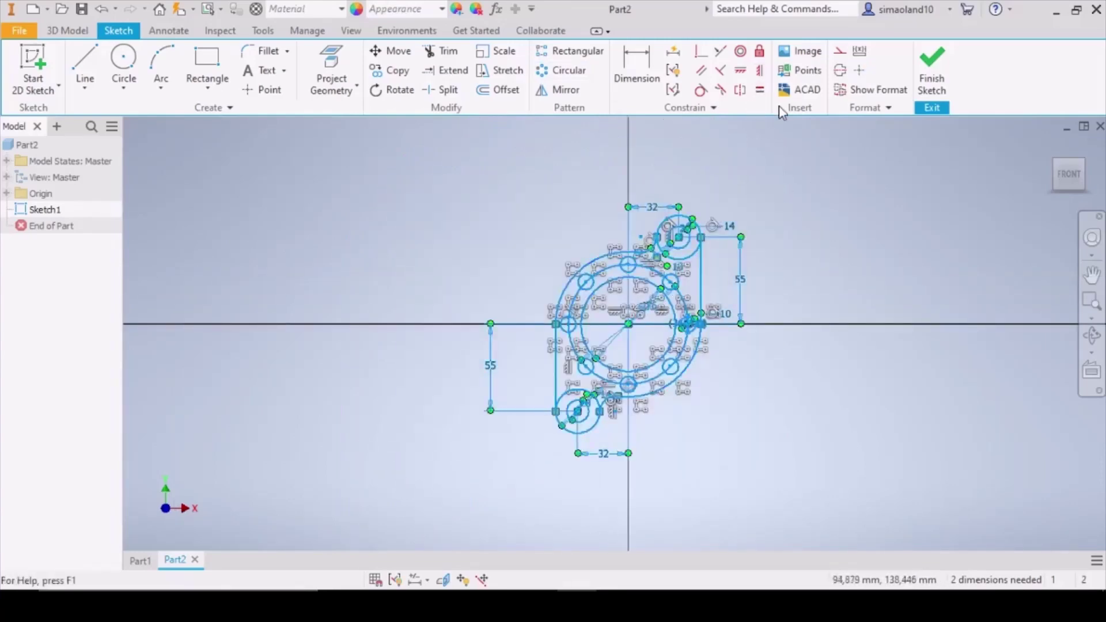
click(672, 52)
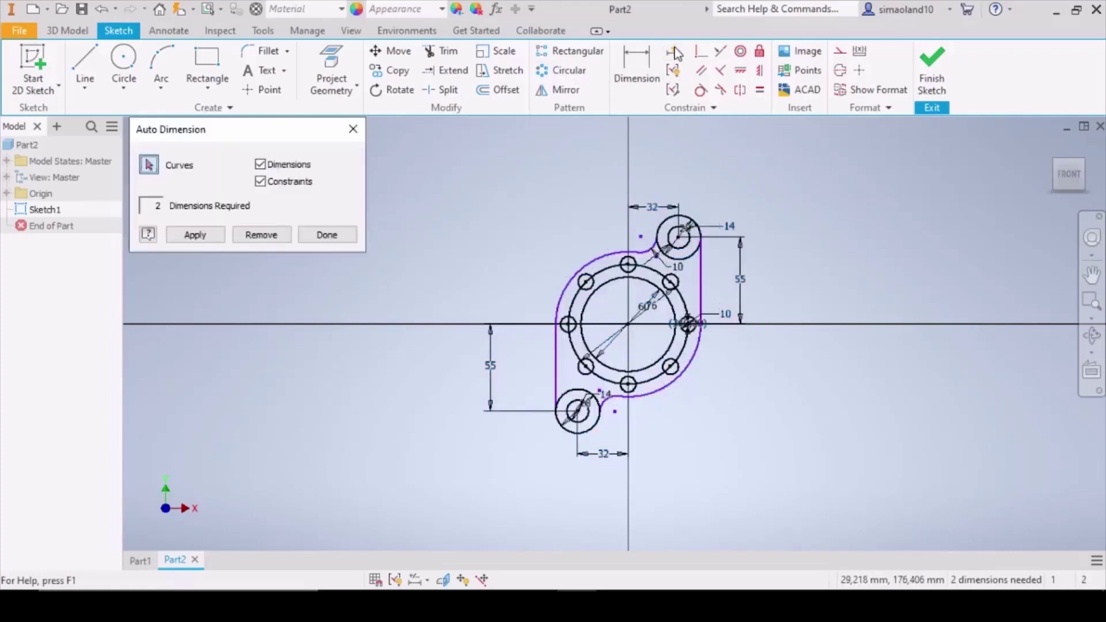
click(209, 238)
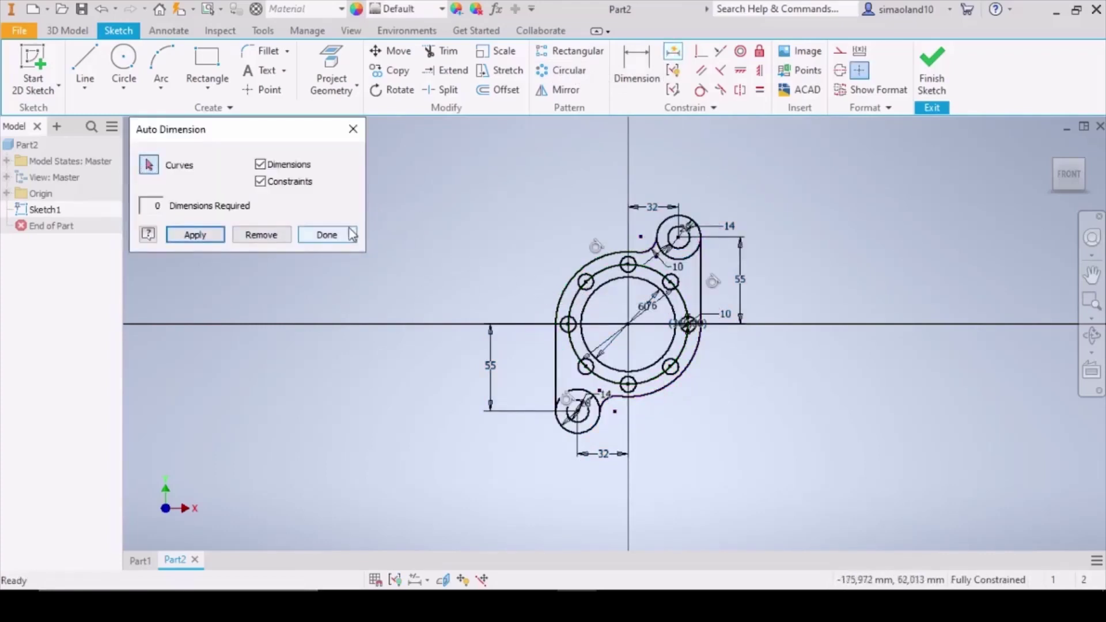
click(326, 235)
key(Home)
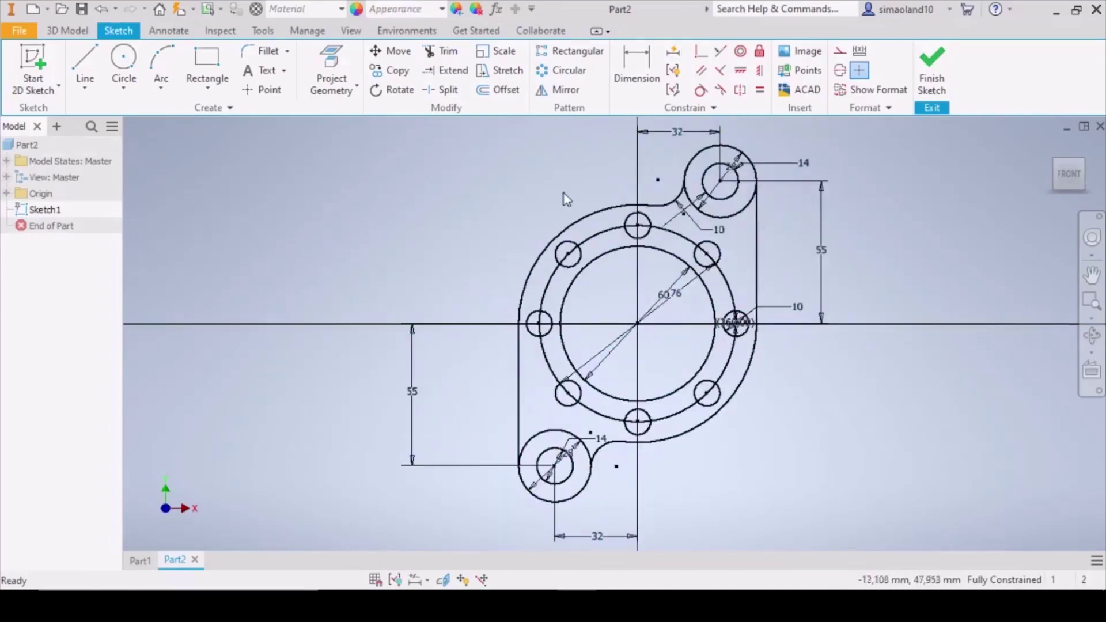
Trim the inner arc of the lower-left lug circle, then exit Trim and finish the sketch
click(441, 51)
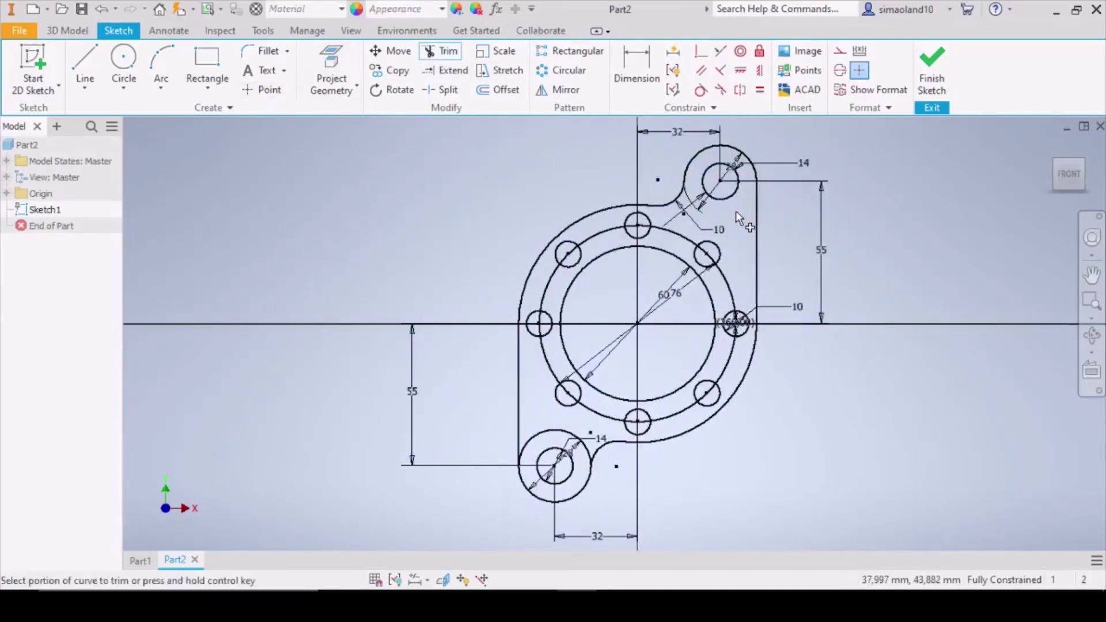
click(566, 440)
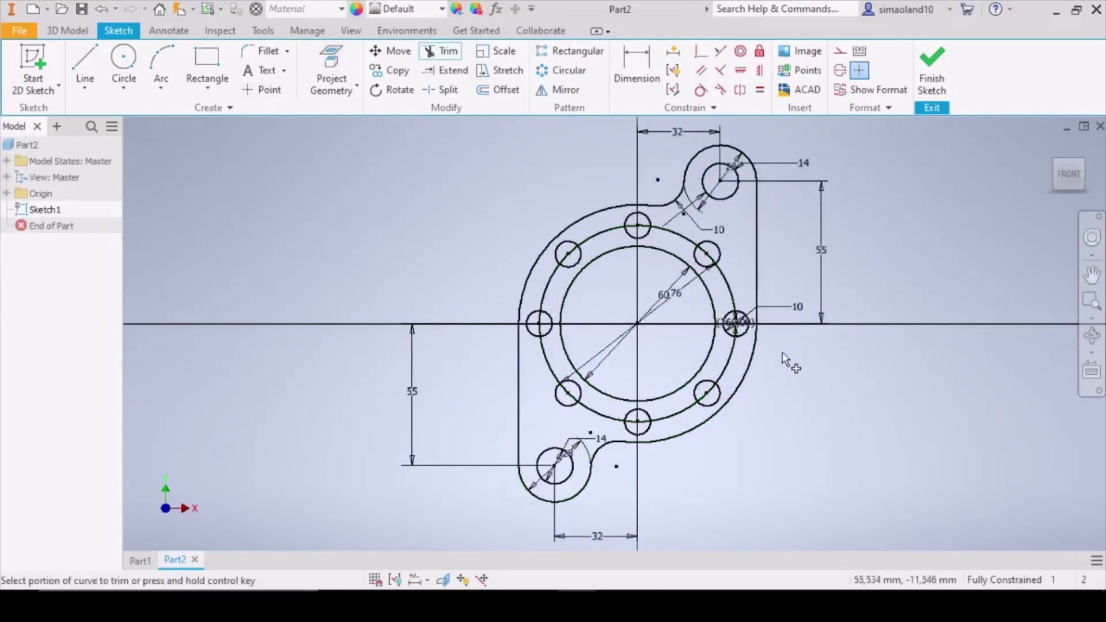
right_click(805, 242)
click(852, 242)
click(930, 75)
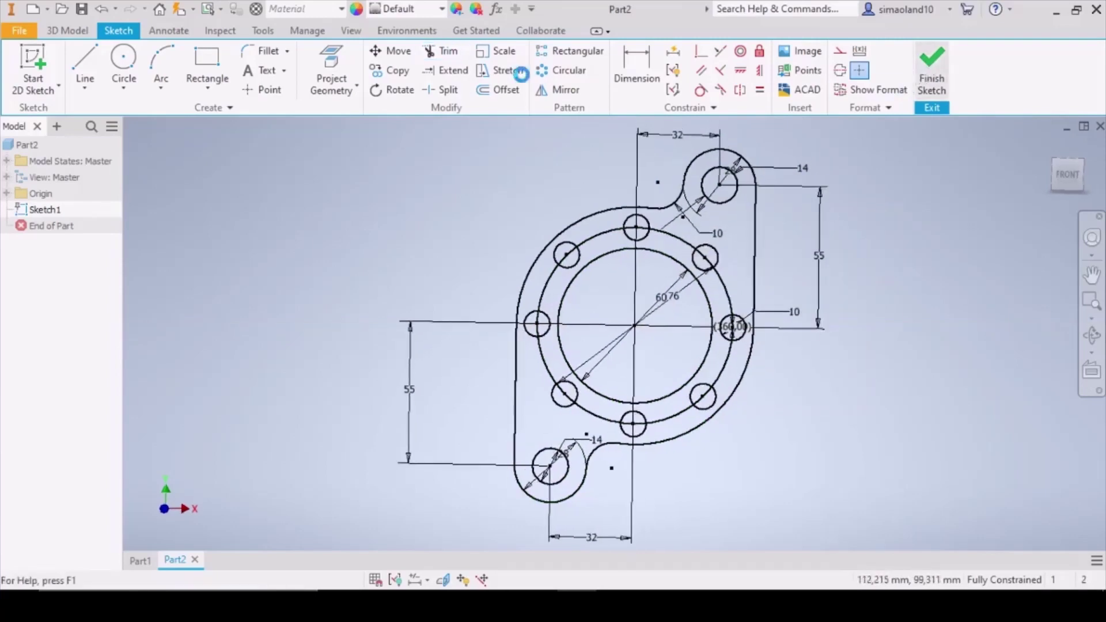
Extrude the flange outline and bolt-hole ring profiles 15 mm into a solid
click(86, 66)
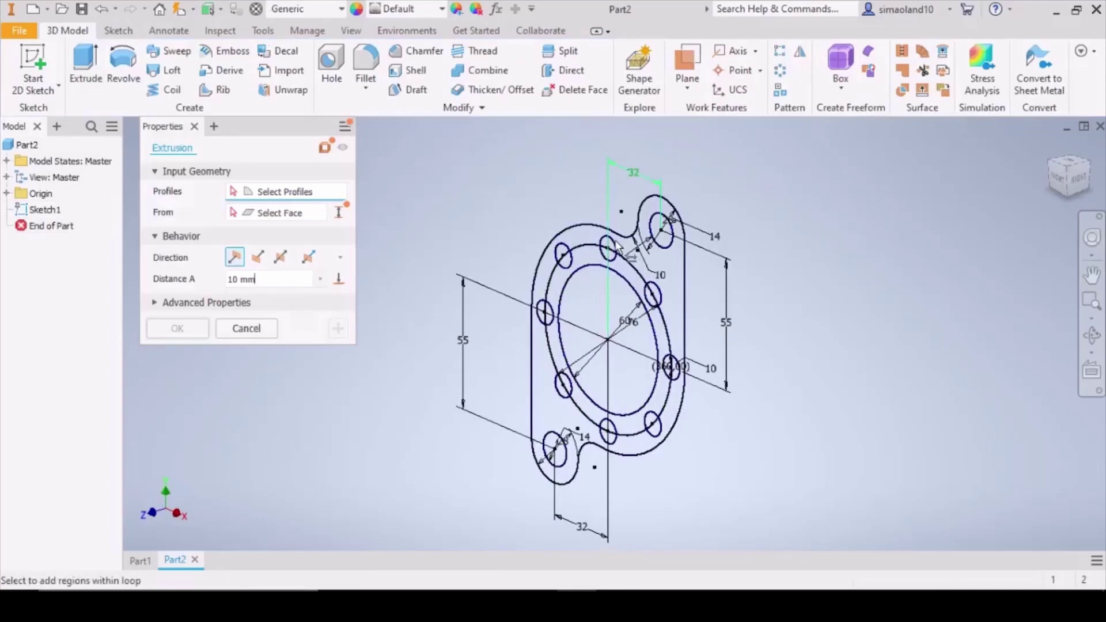
click(671, 260)
click(557, 288)
text(15)
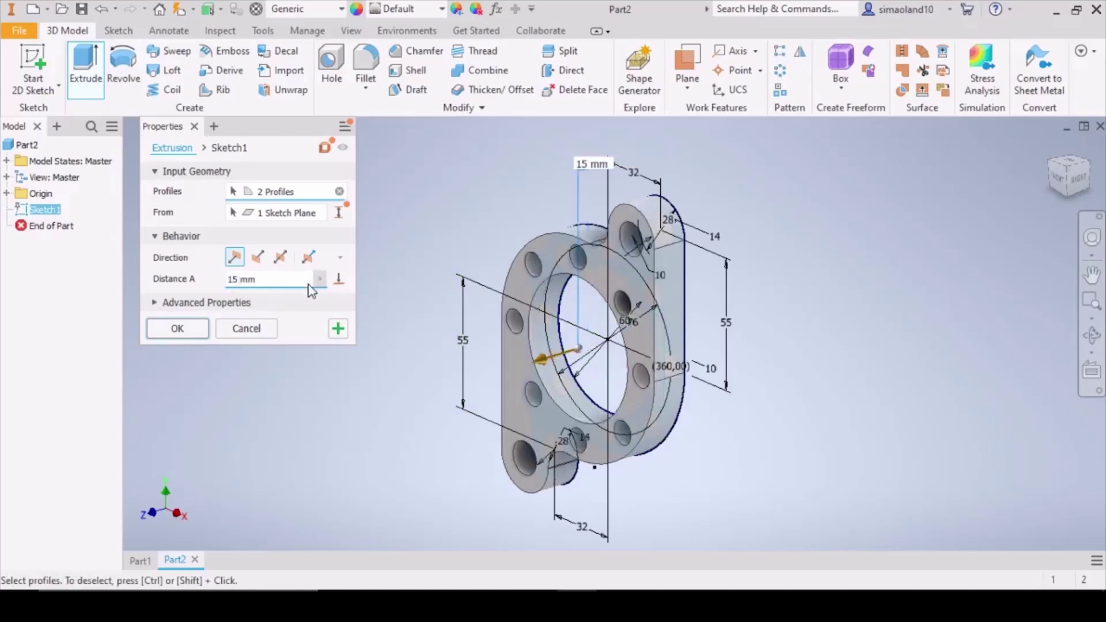
click(206, 332)
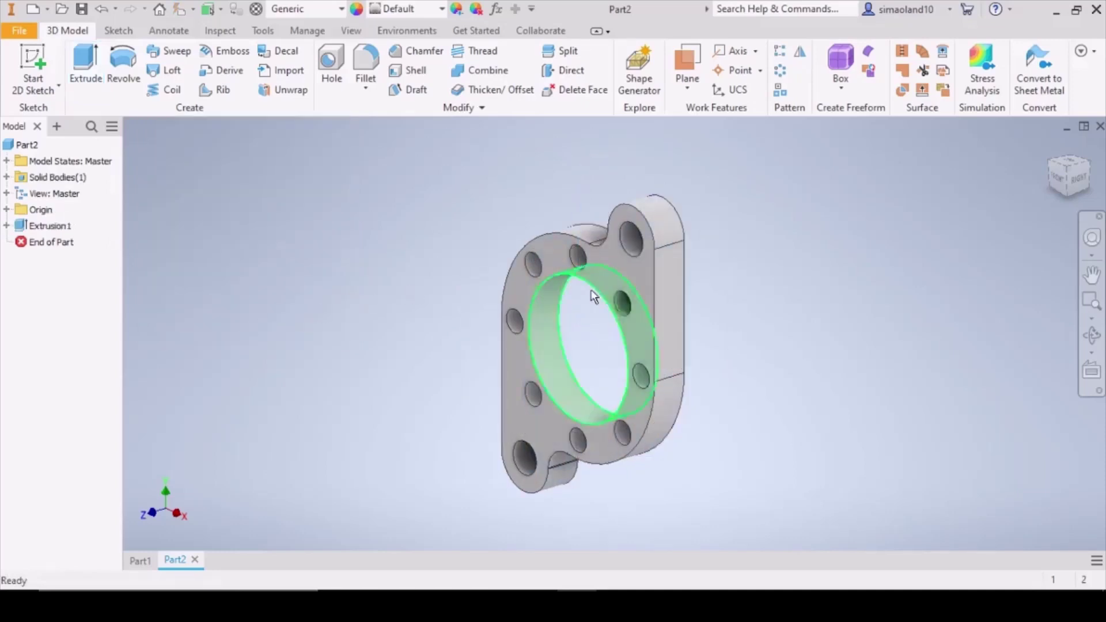
Orbit the flange to an angled top-down view and bring up the Save As window
mouse_move(1065, 344)
mouse_down()
mouse_move(645, 306)
mouse_move(714, 242)
mouse_move(768, 168)
mouse_move(883, 94)
mouse_up()
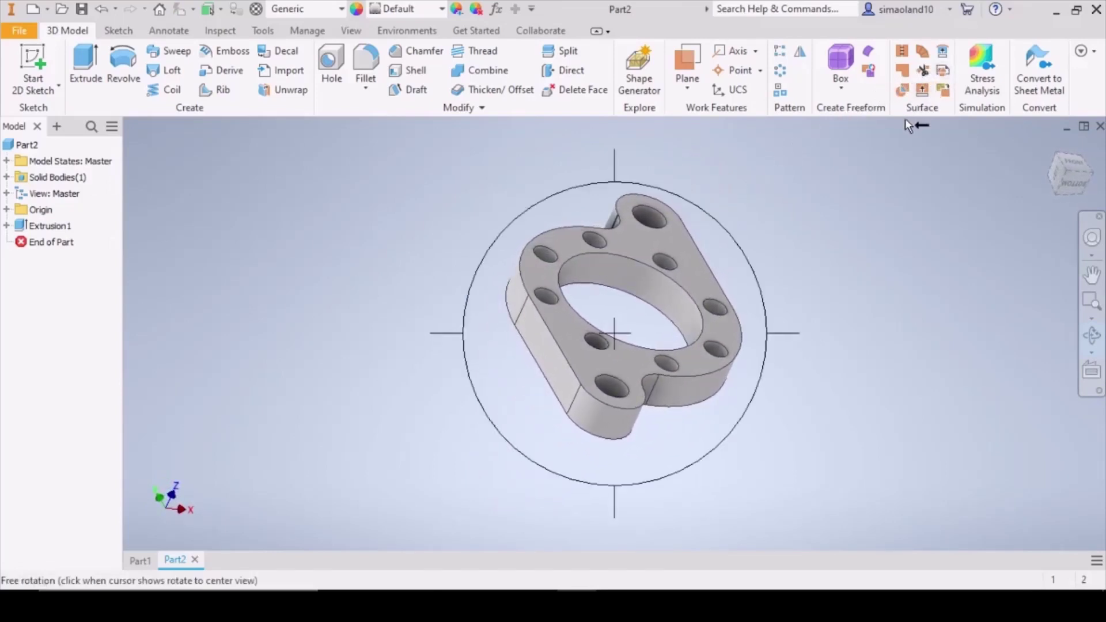
right_click(842, 207)
key(Escape)
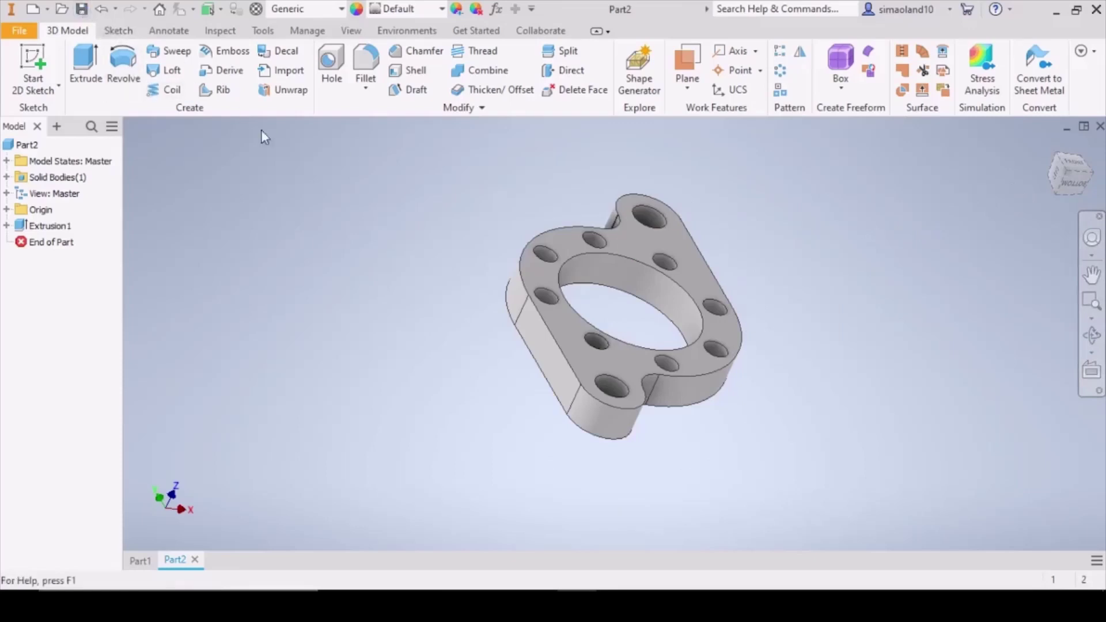
key(ctrl+s)
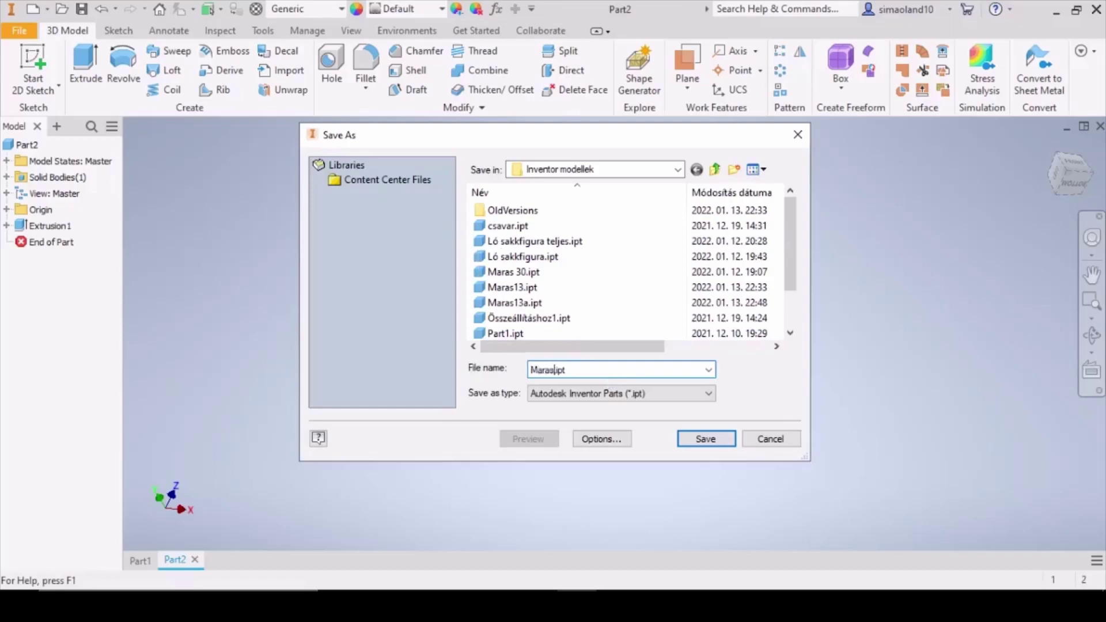
Append 12 to the file name so it reads Maras12.ipt
text(12)
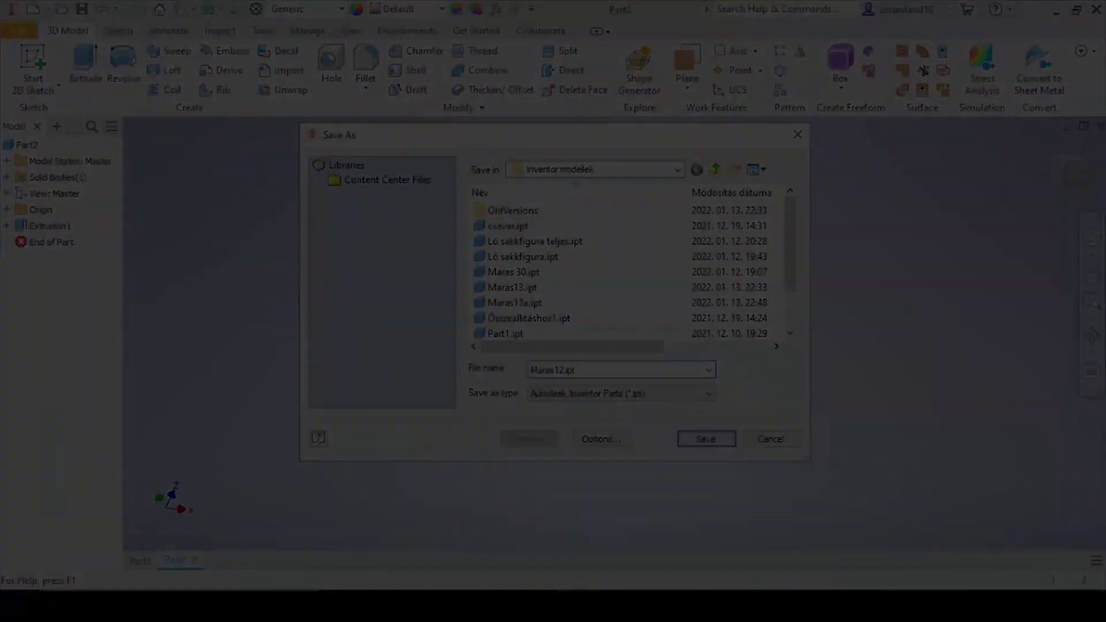